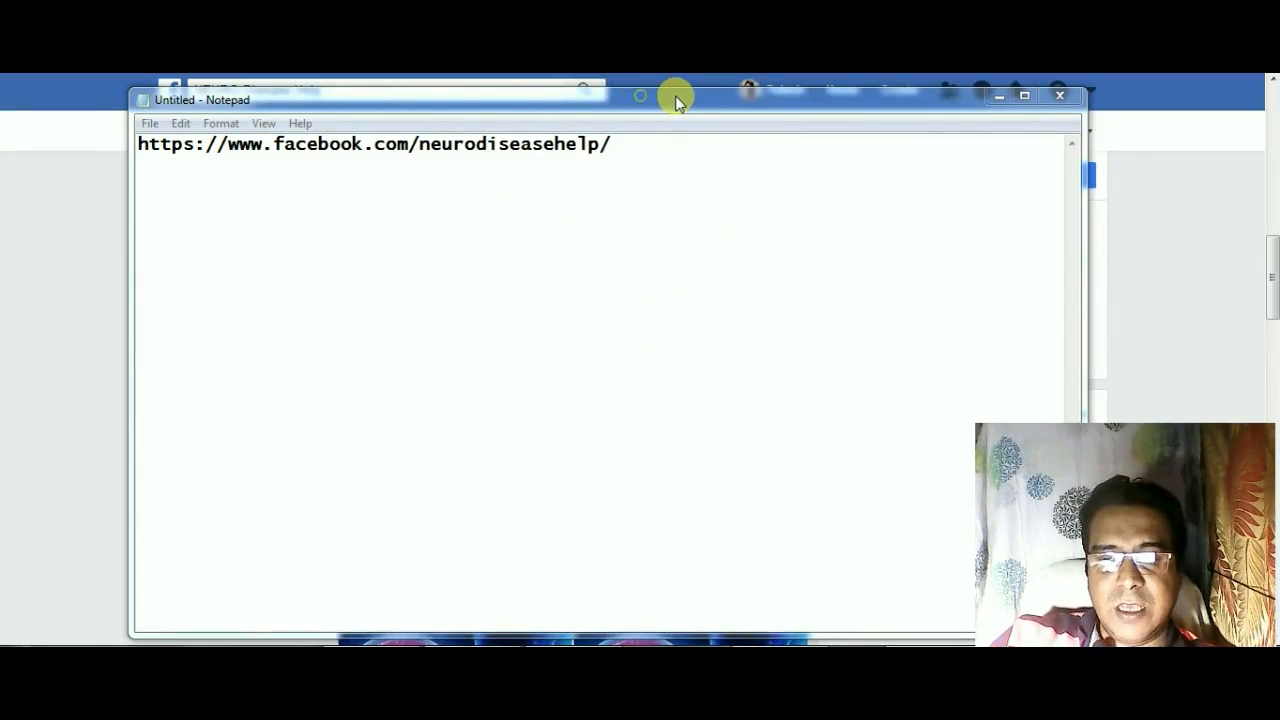
Step: Highlight the Facebook page address in the Notepad note and minimize the Notepad window
left_click_drag(666, 100, 680, 106)
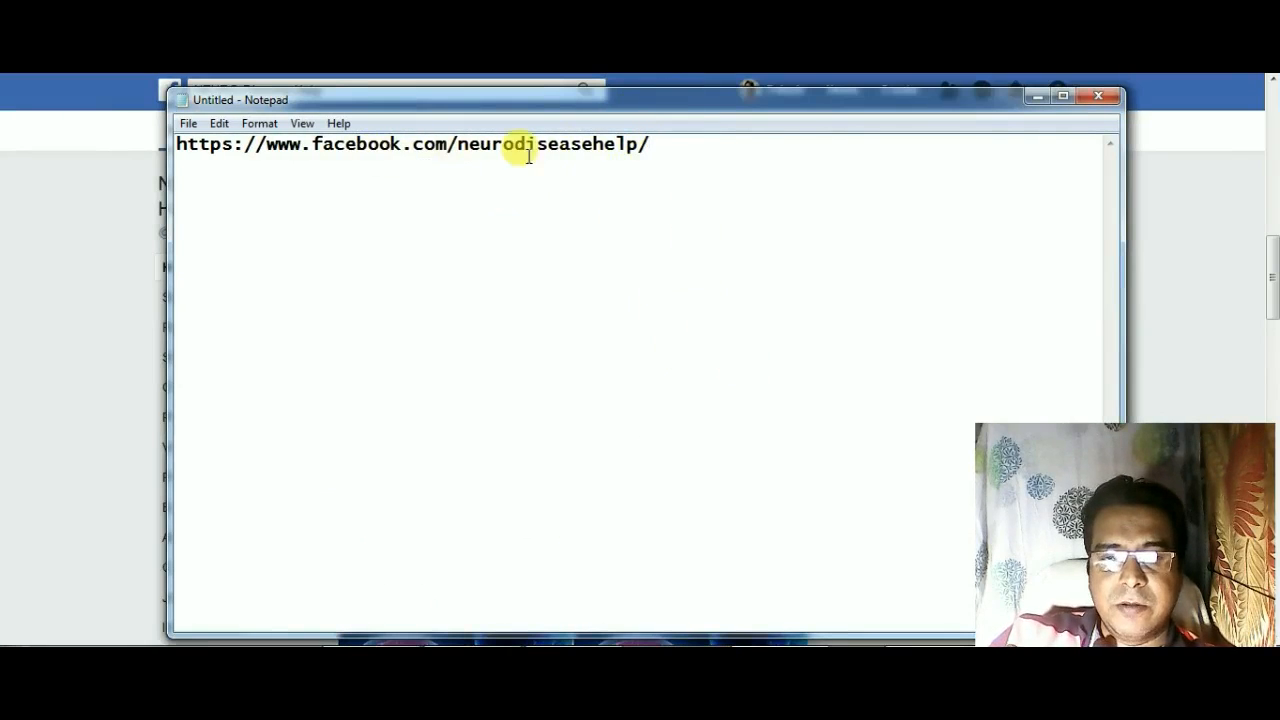
left_click_drag(653, 145, 162, 134)
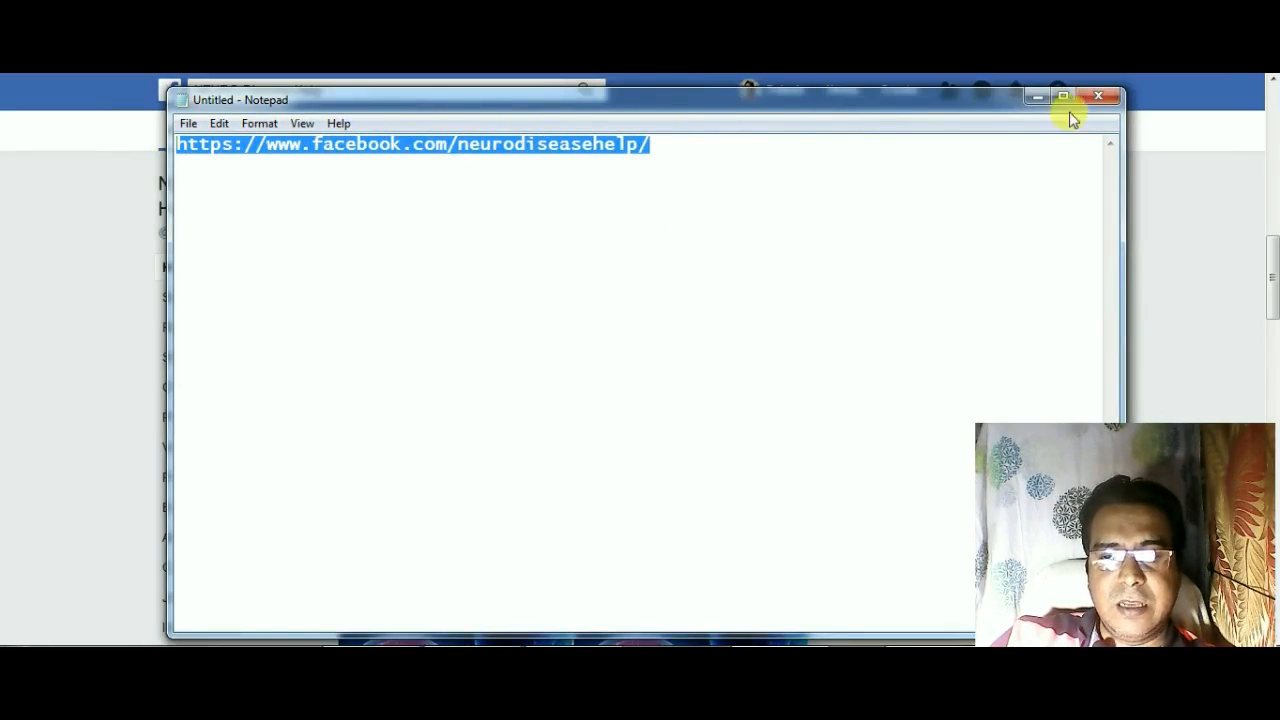
left_click(1037, 98)
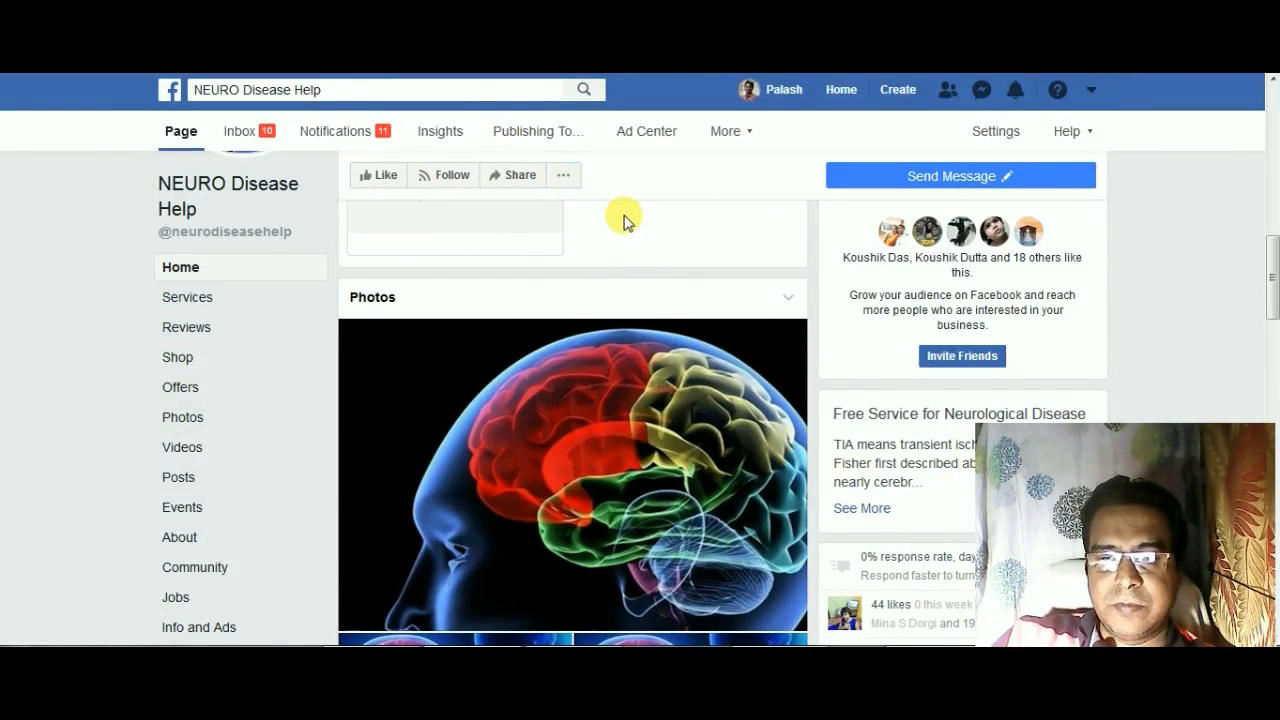
Step: Open the "Stroke | Prevention, Symptom, Causes and Treatment" link shared in the NEURO Disease Help page's posts
scroll(645, 233, "down", 2)
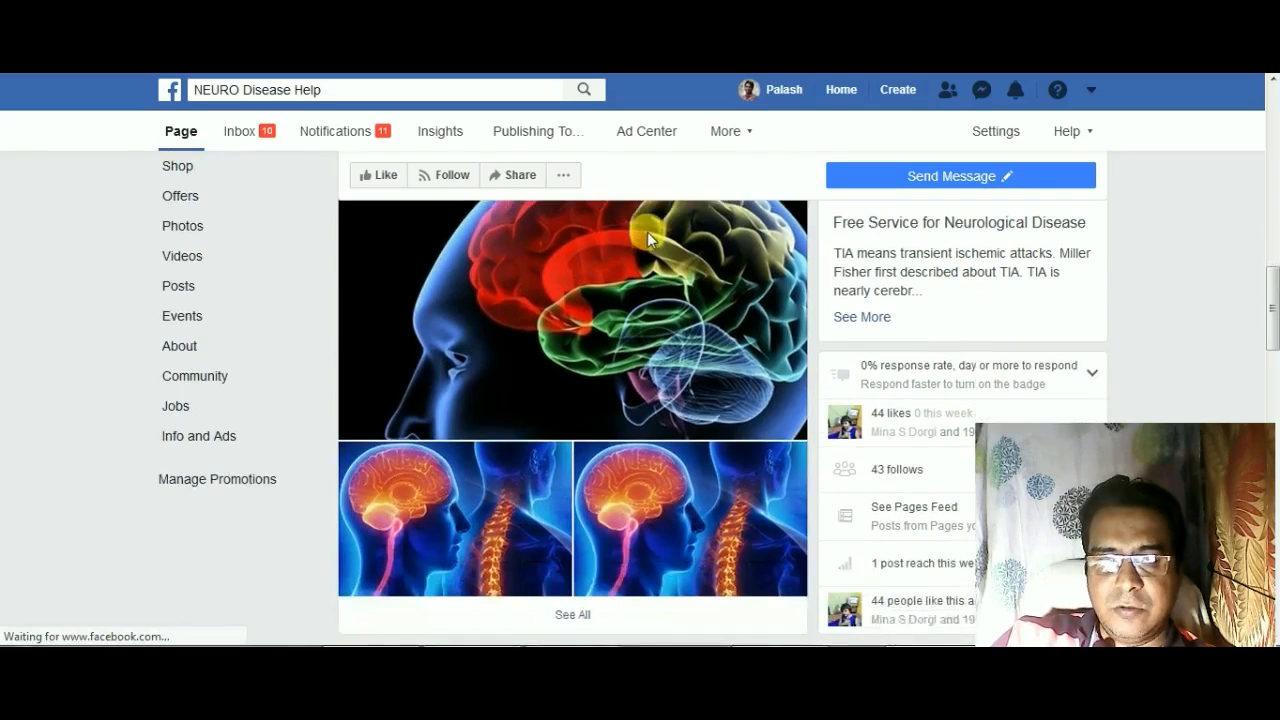
scroll(648, 243, "down", 5)
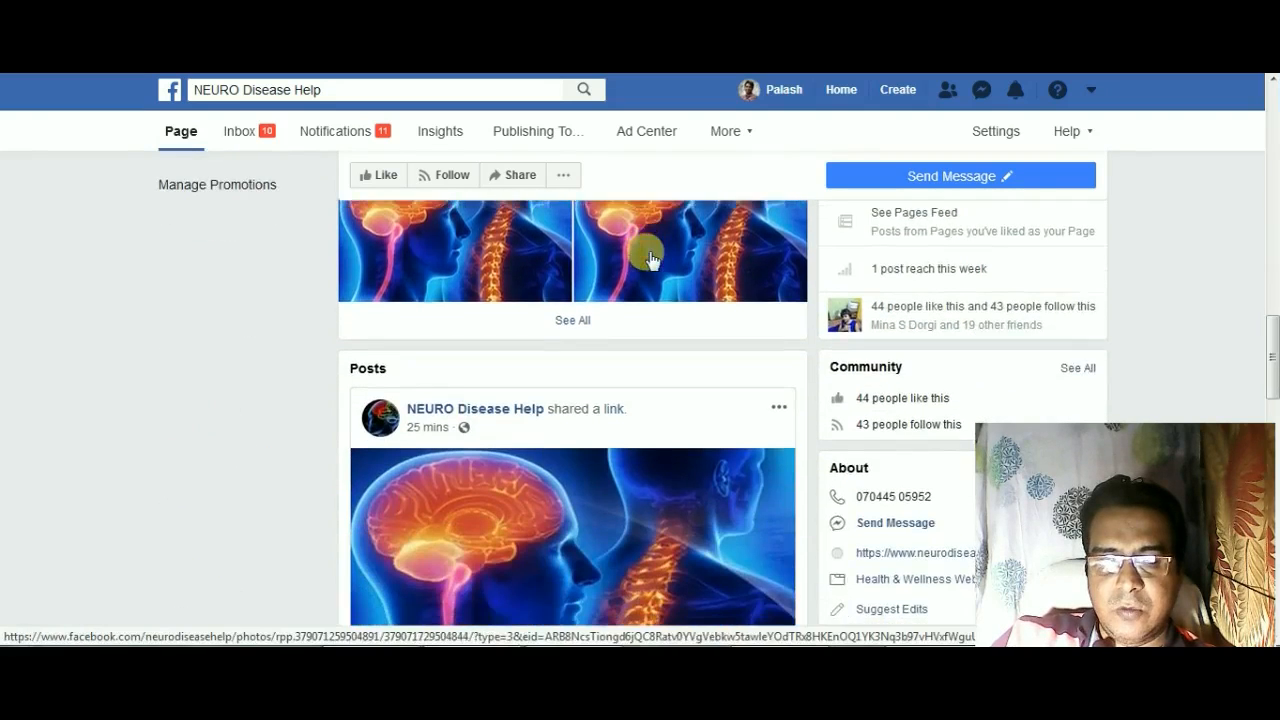
scroll(620, 401, "down", 1)
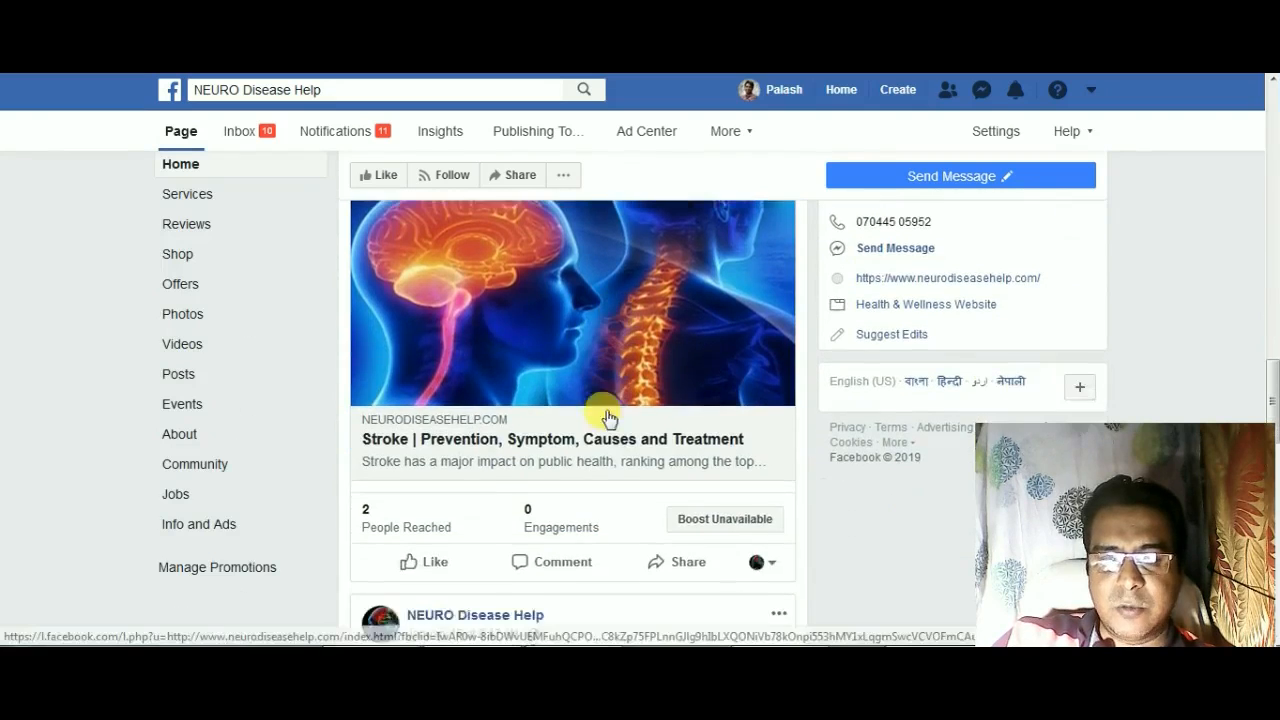
scroll(455, 443, "up", 1)
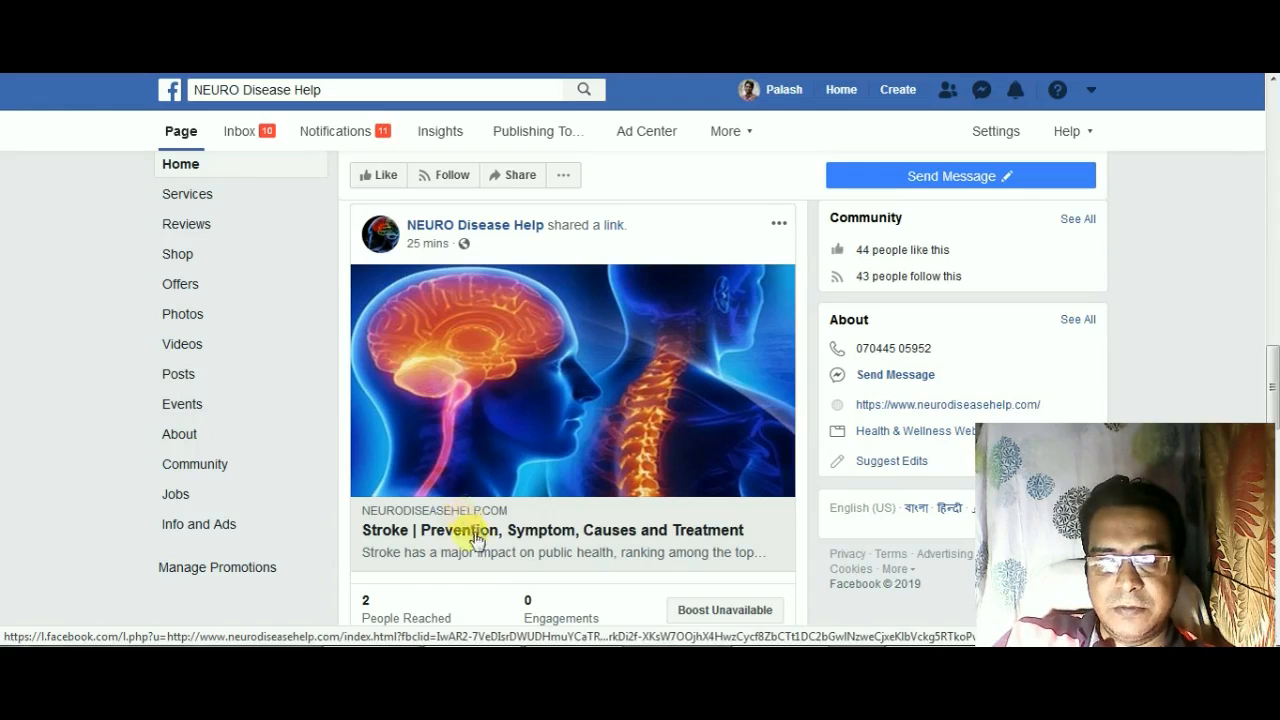
left_click(486, 530)
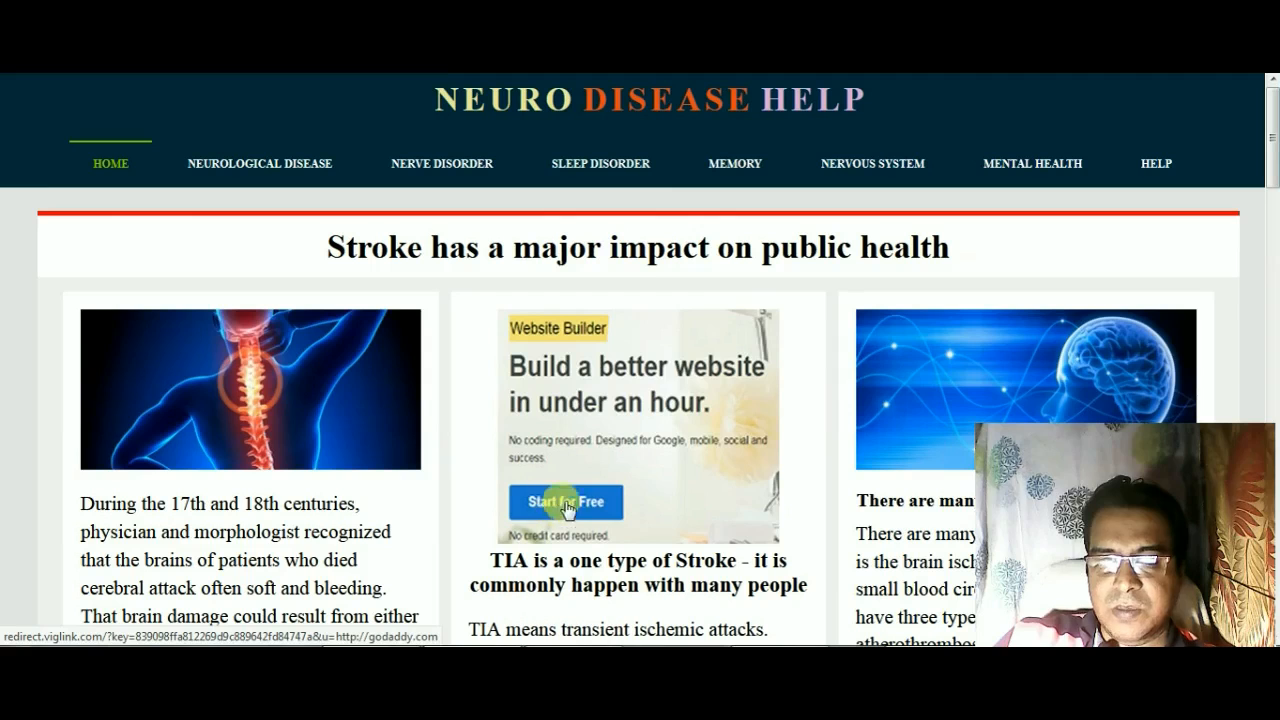
Step: Open the GoDaddy site from the Website Builder advert and dismiss the 30% promotional banner
left_click(637, 403)
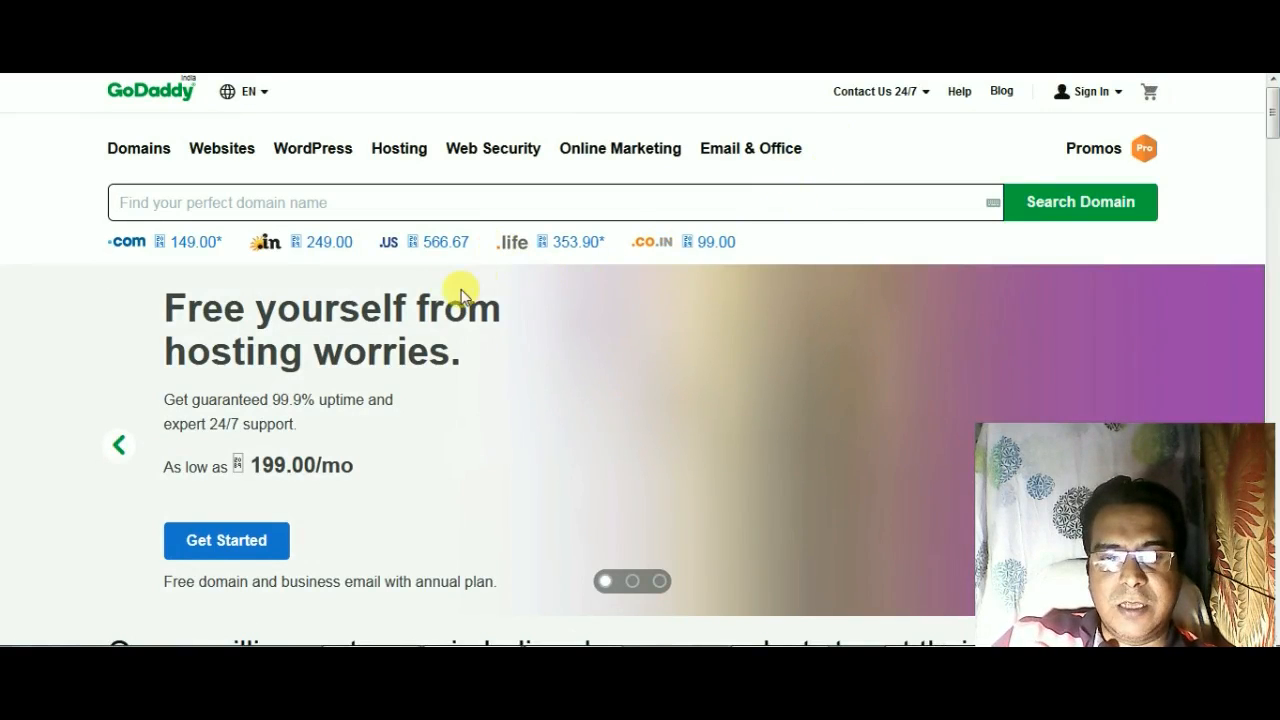
left_click(224, 157)
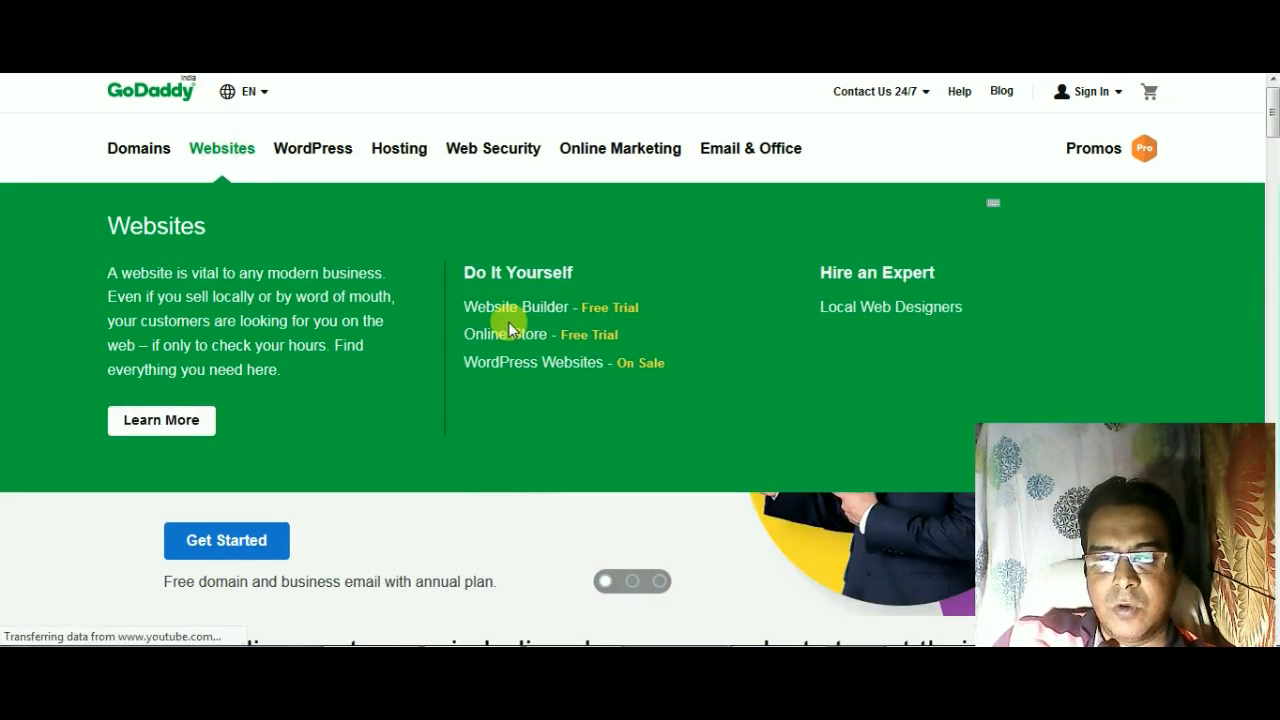
left_click(650, 314)
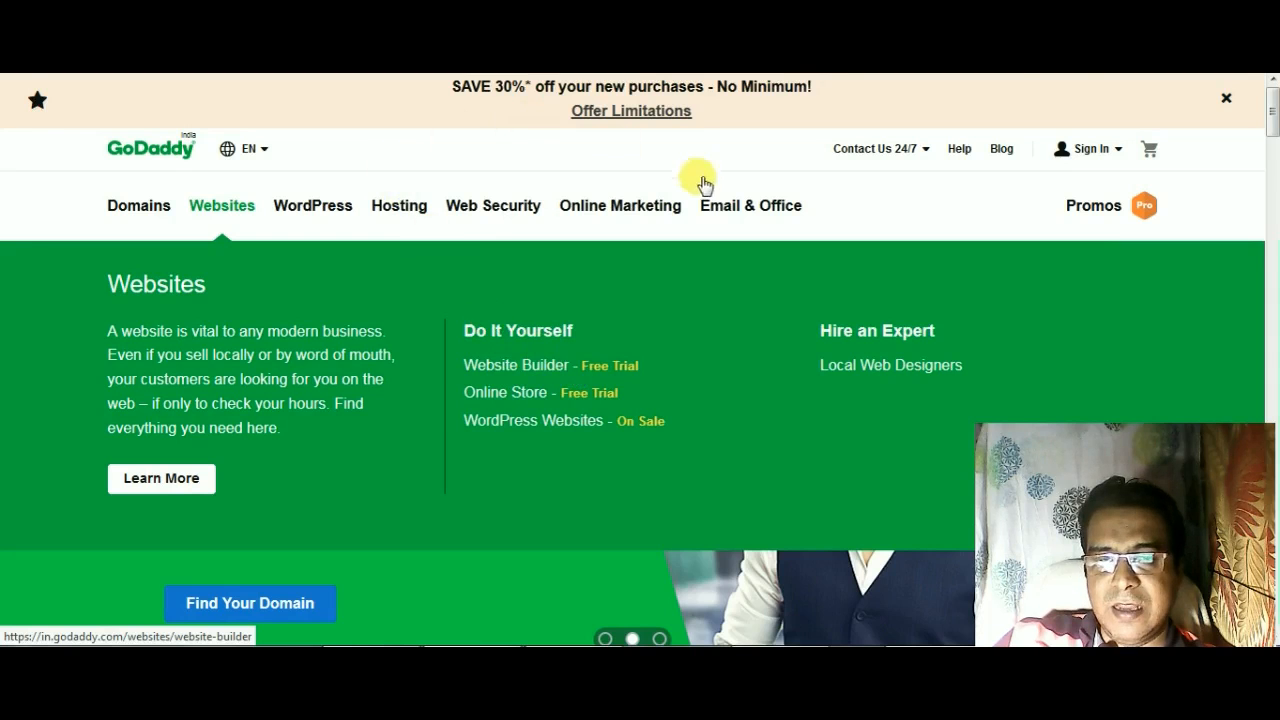
left_click(1224, 100)
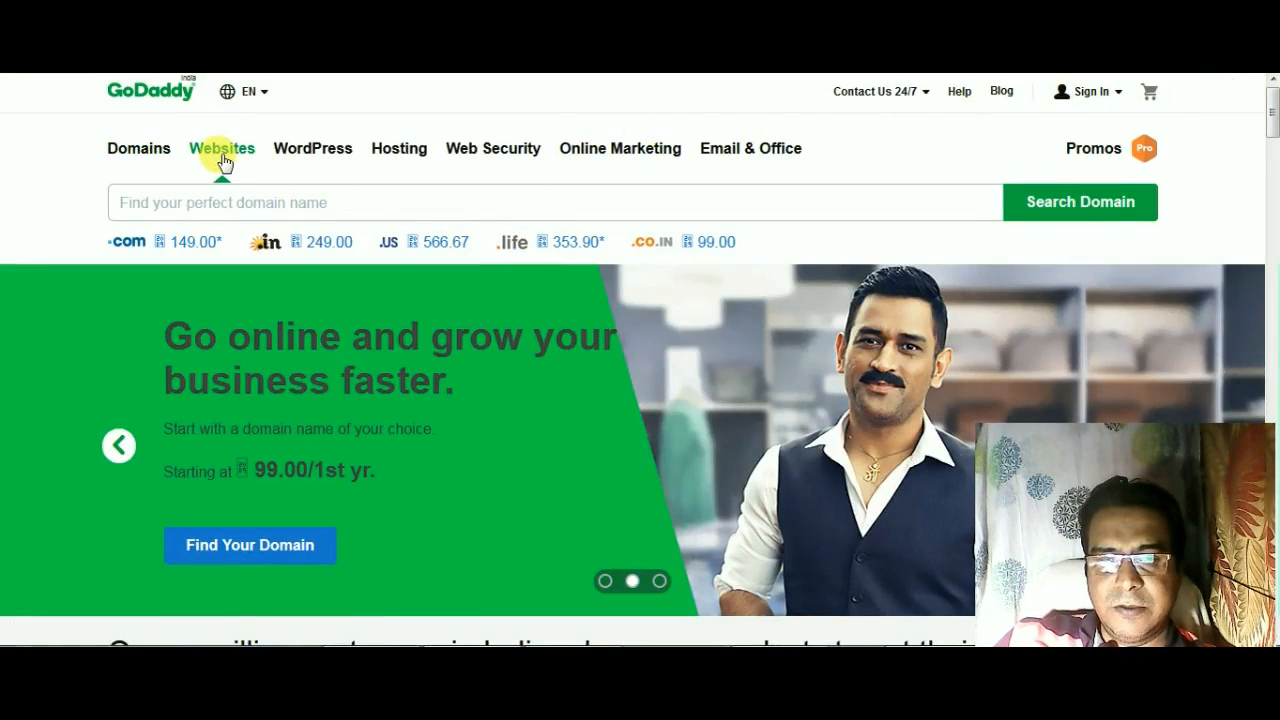
Step: Open GoDaddy's Website Builder product page and start its free trial
left_click(222, 160)
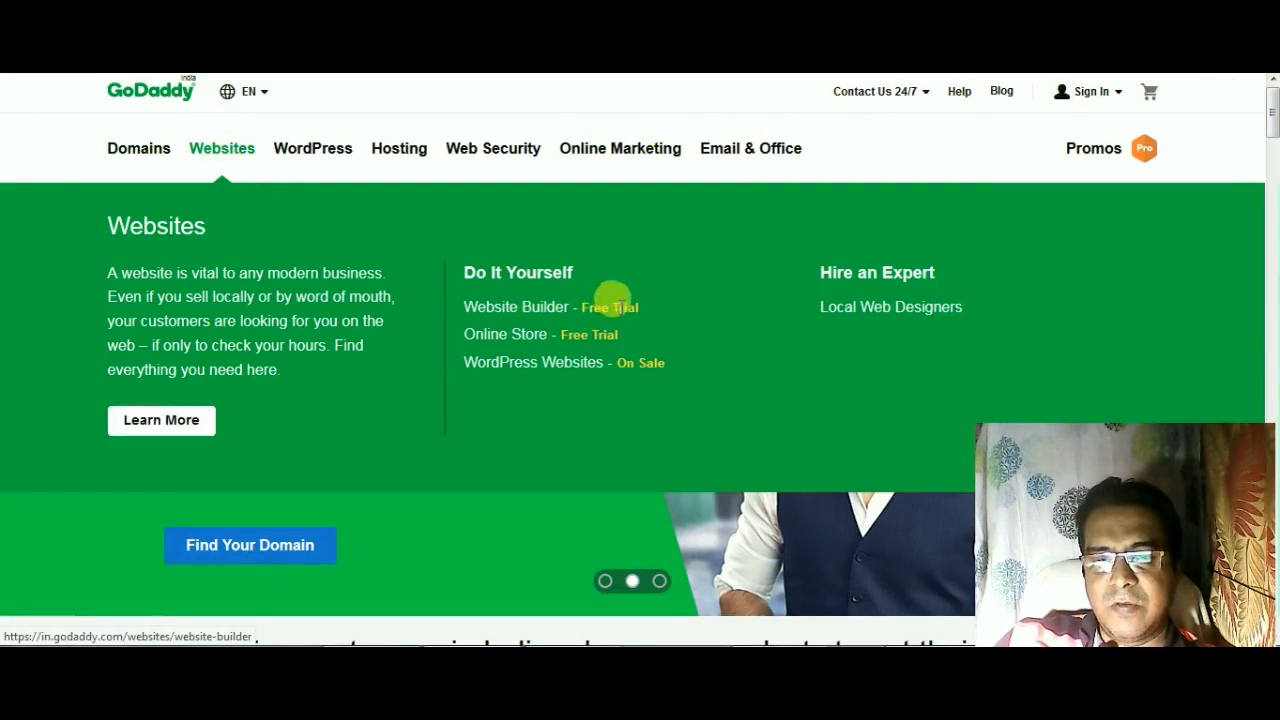
left_click(519, 310)
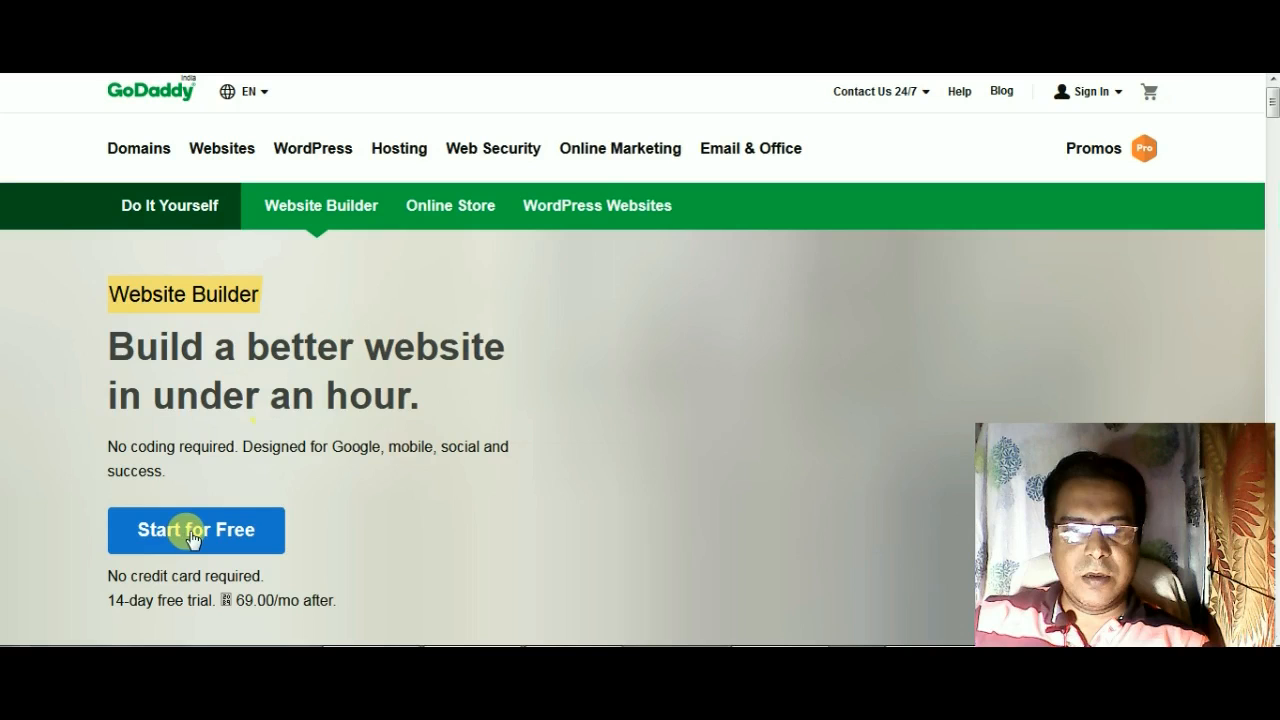
scroll(193, 537, "down", 1)
left_click(194, 443)
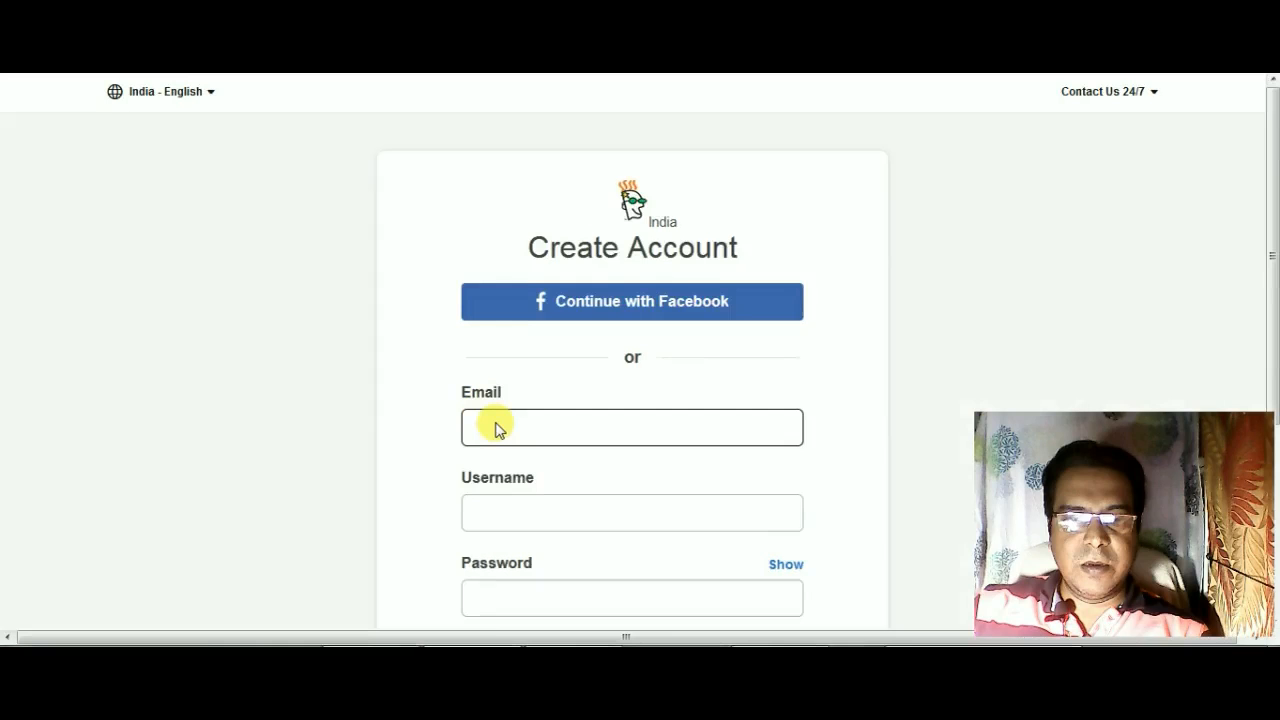
Step: Enter the account holder's email address in the account creation form
scroll(500, 420, "down", 3)
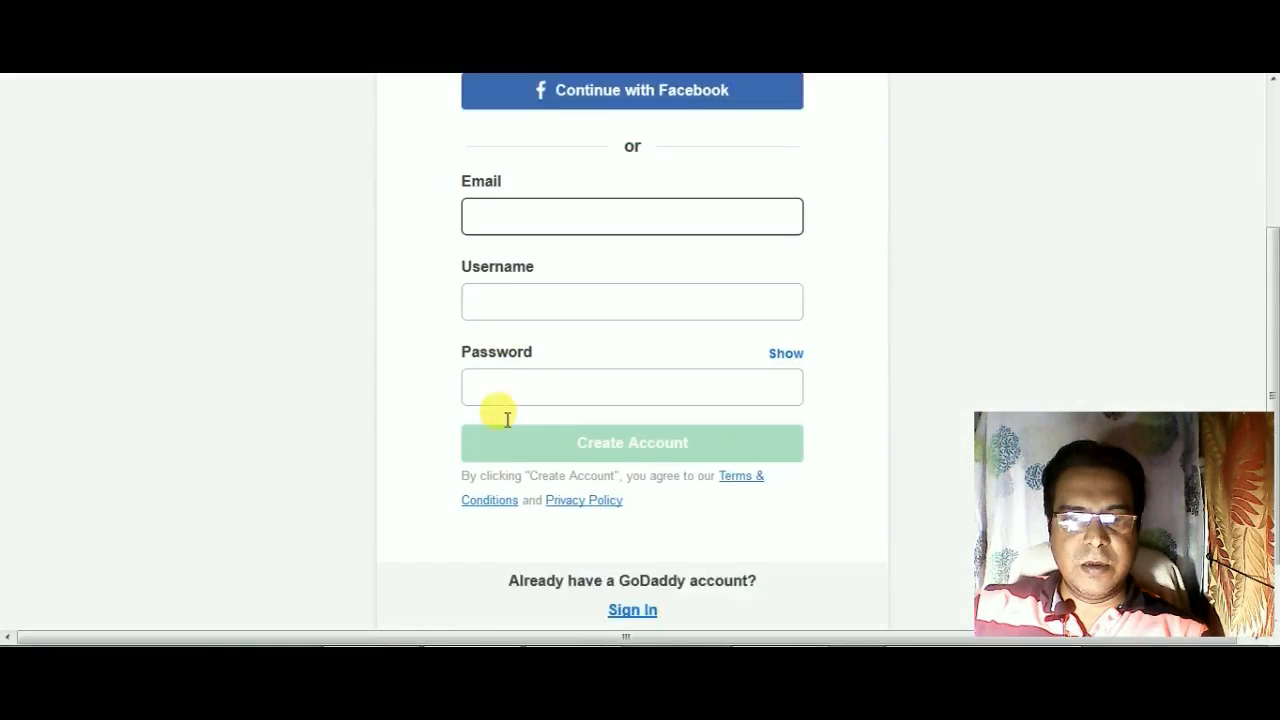
scroll(516, 364, "up", 2)
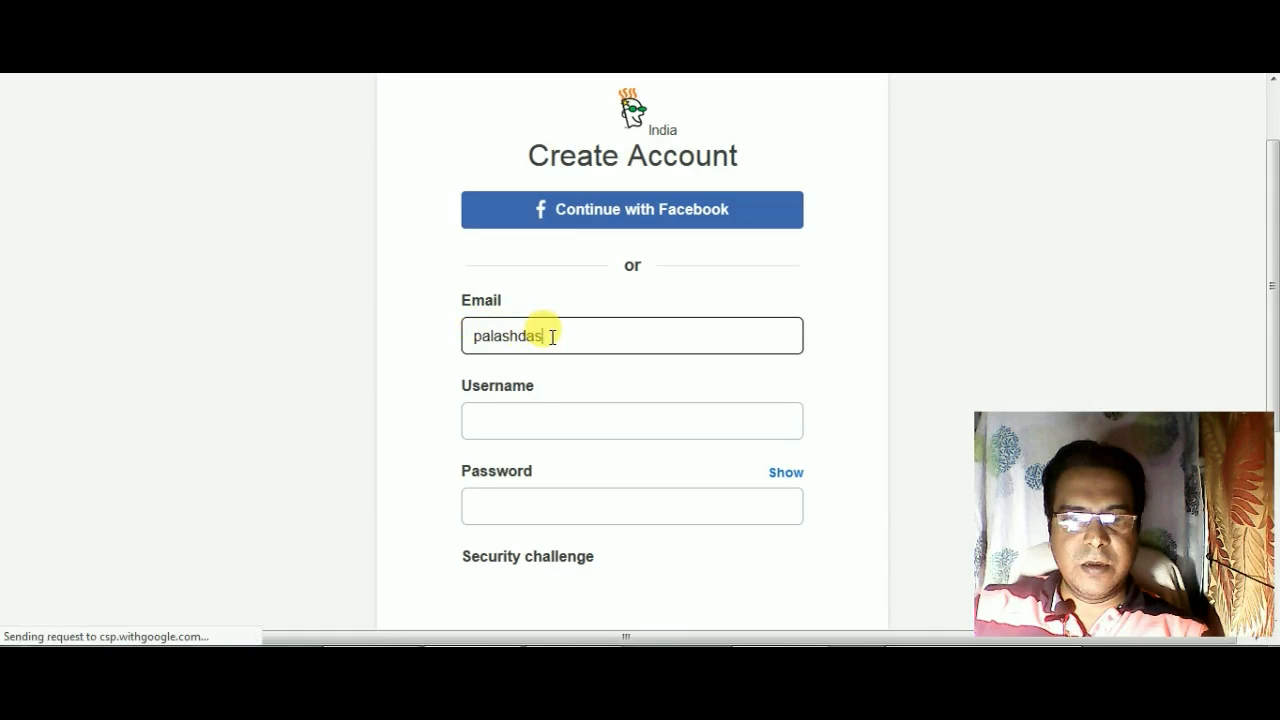
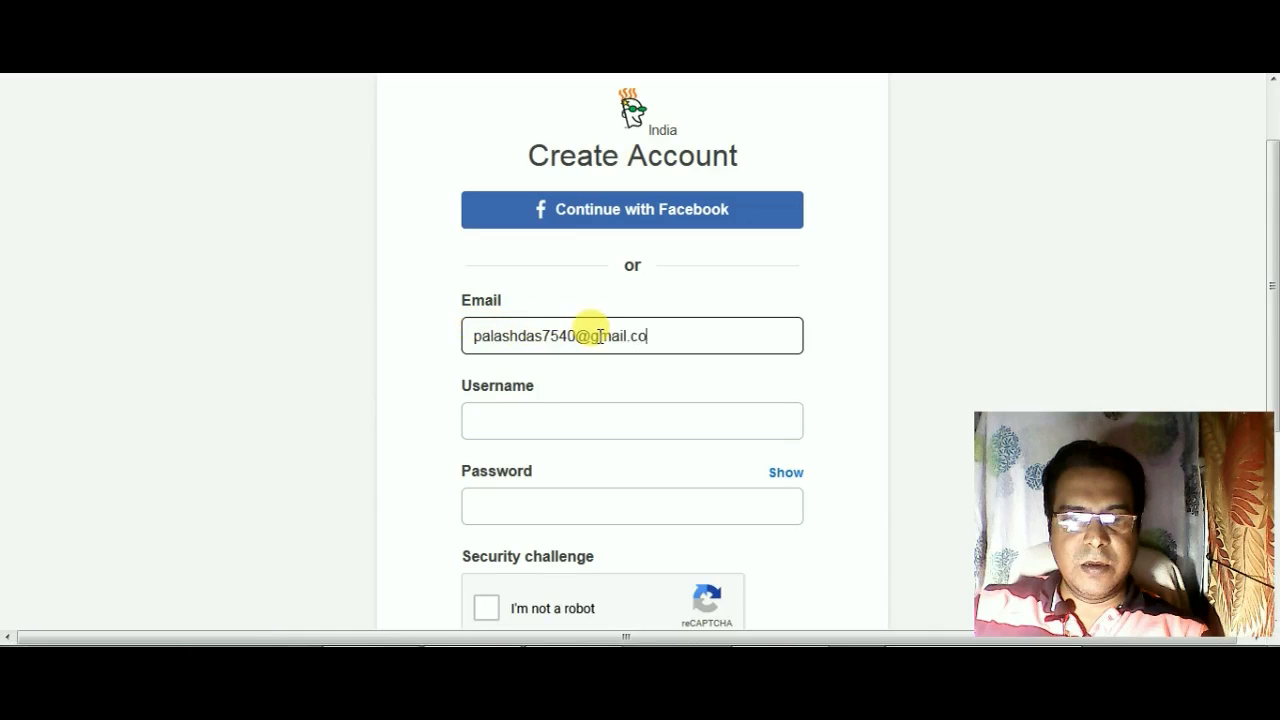
Step: Set the username to the part of the email address before the @ sign
left_click(501, 421)
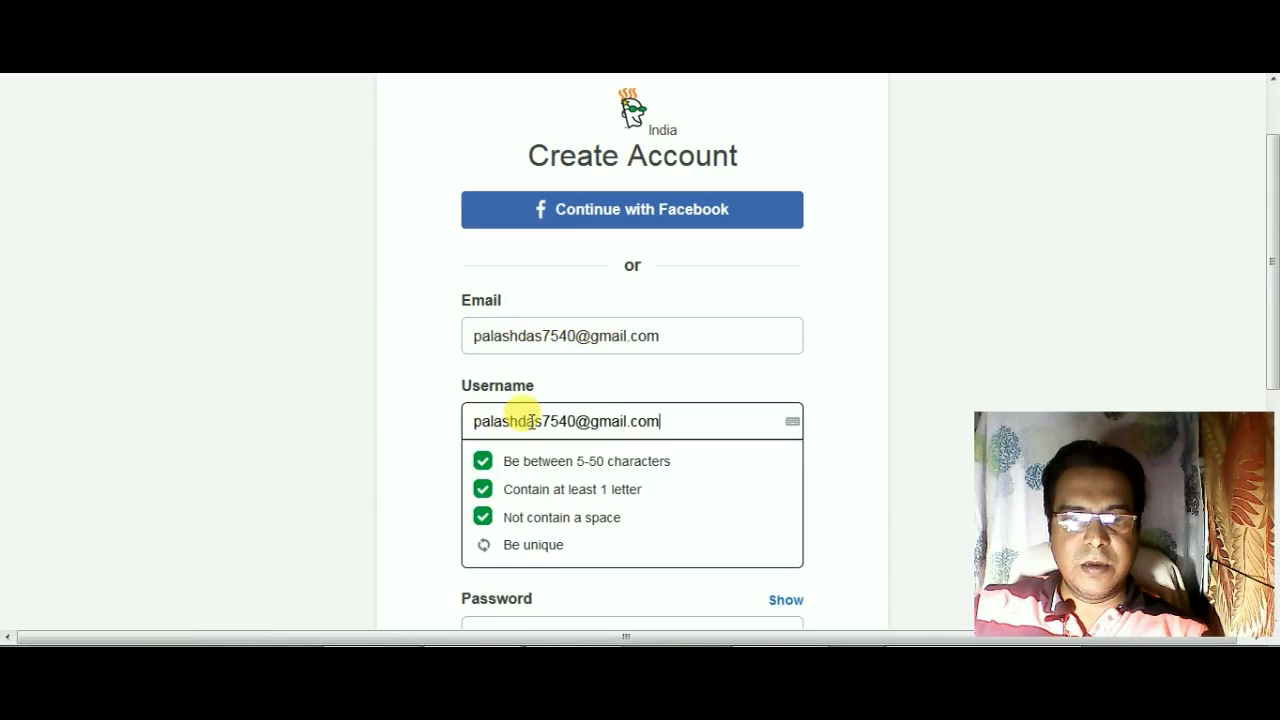
left_click_drag(583, 421, 690, 421)
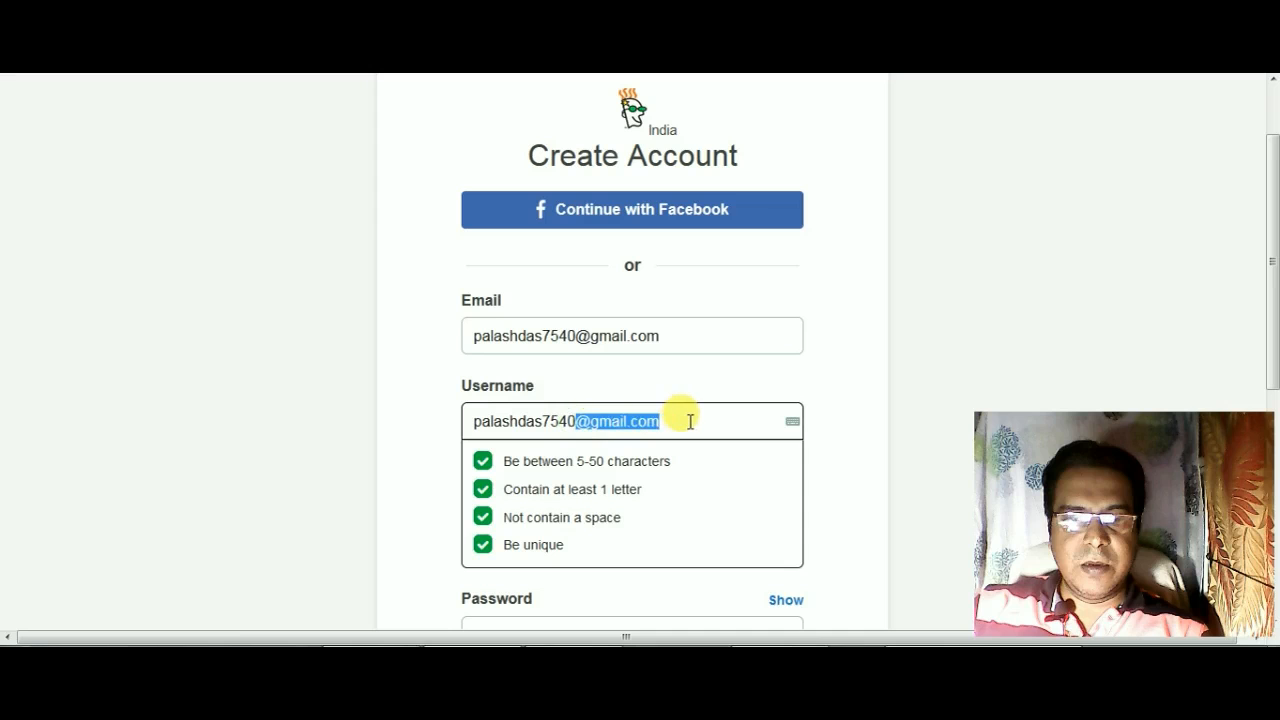
key("BackSpace")
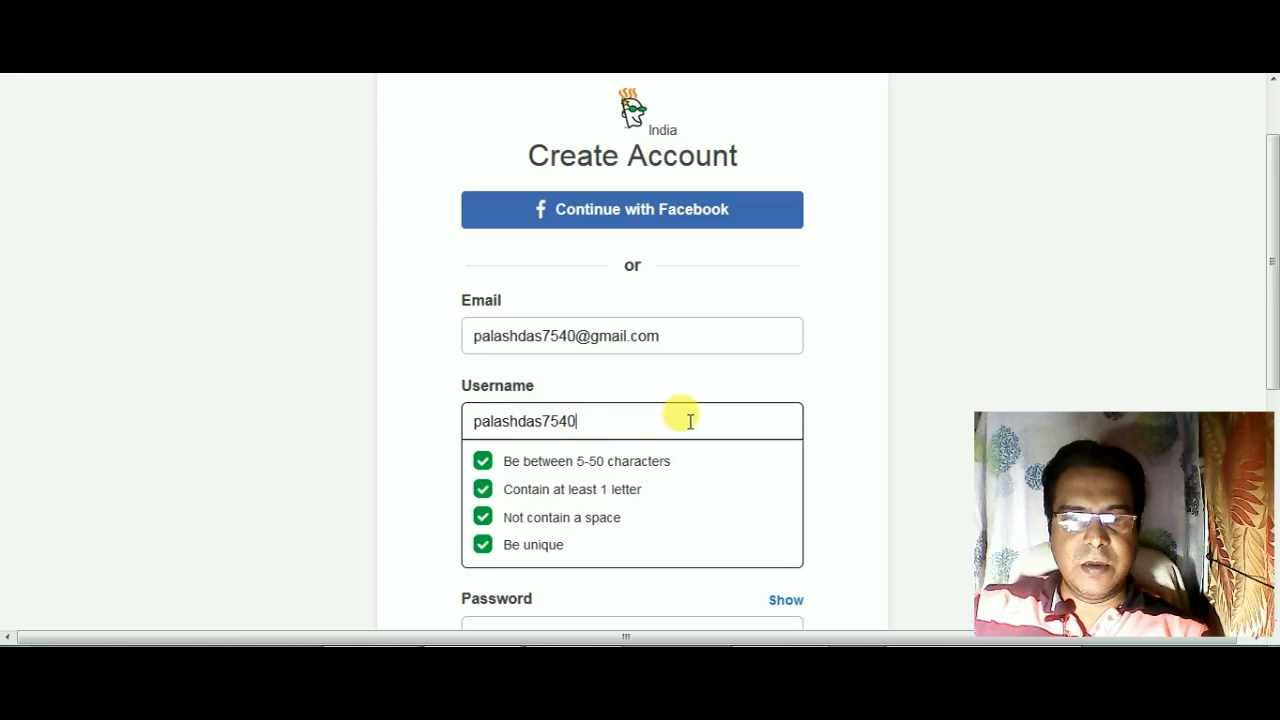
left_click(420, 478)
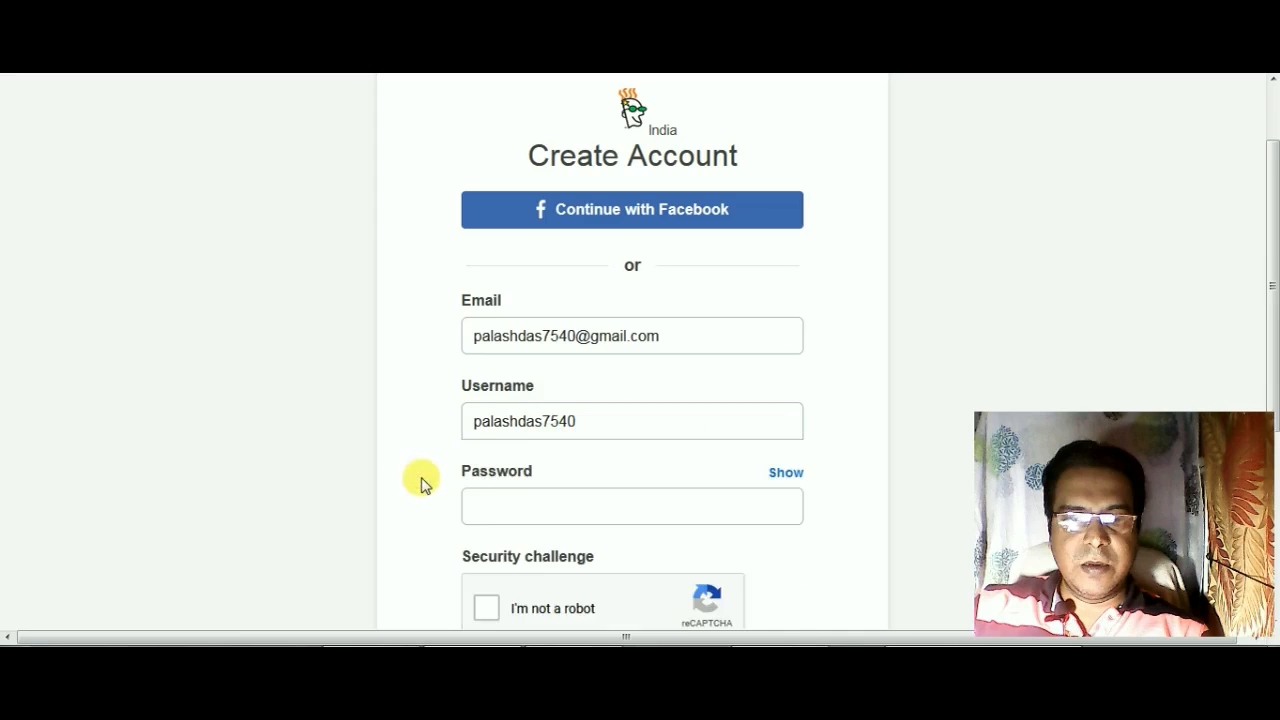
Step: Enter a password for the new GoDaddy account that meets all the listed requirements
scroll(425, 484, "down", 2)
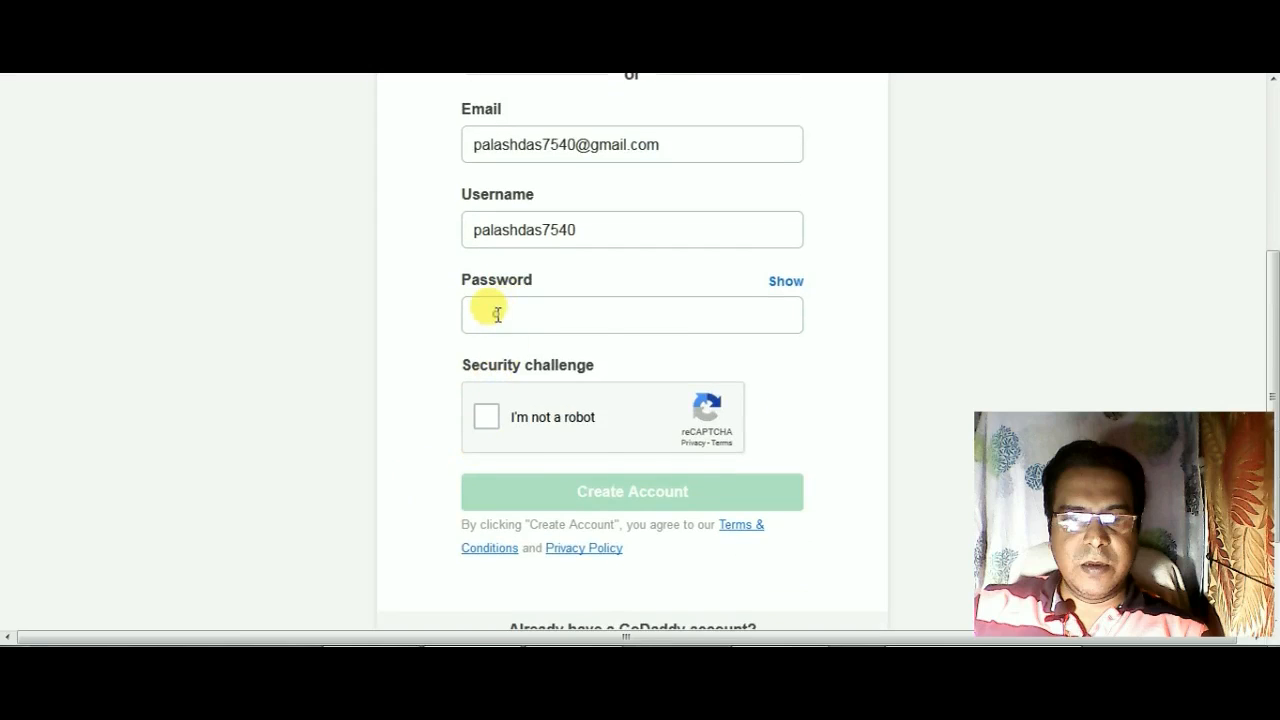
left_click(497, 314)
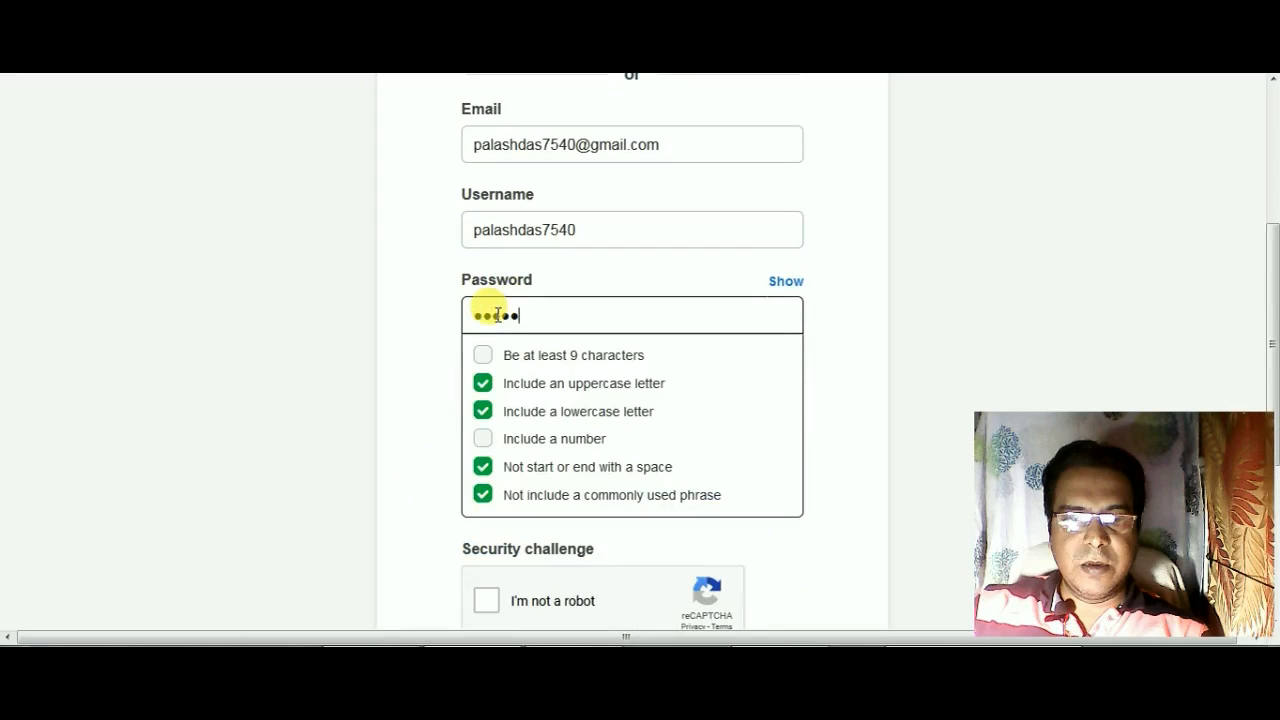
type("•••")
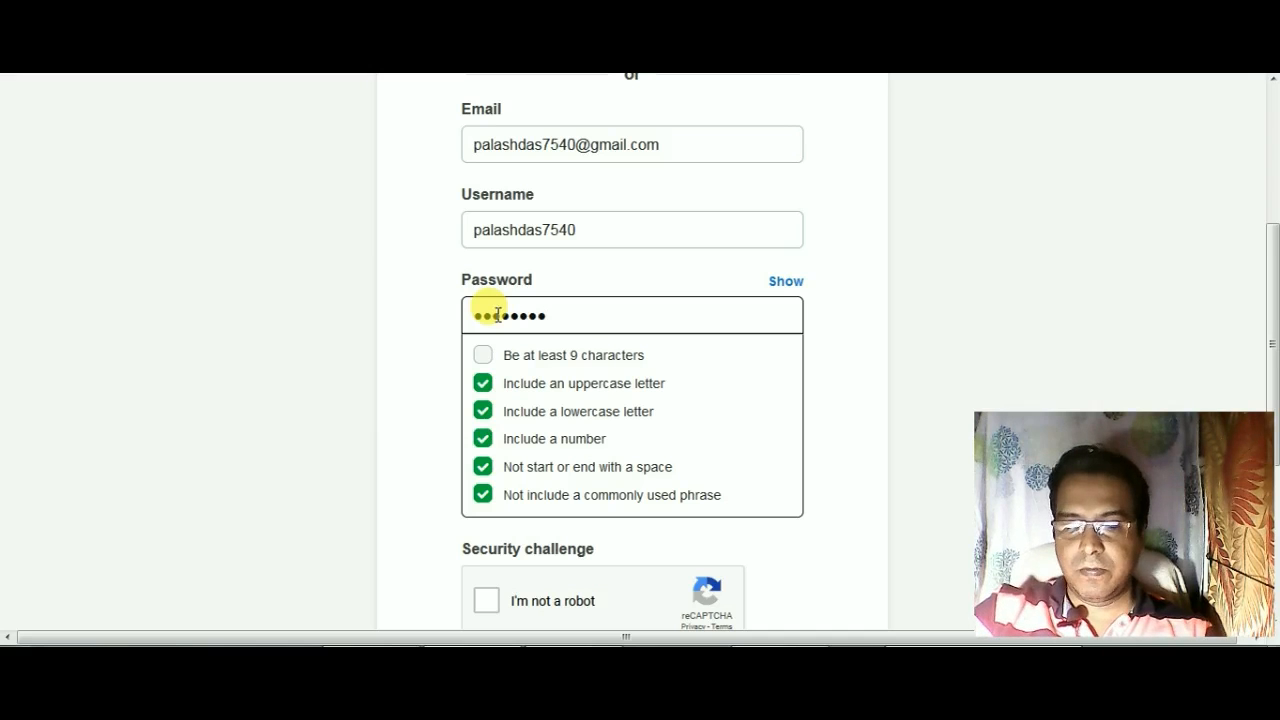
type("•")
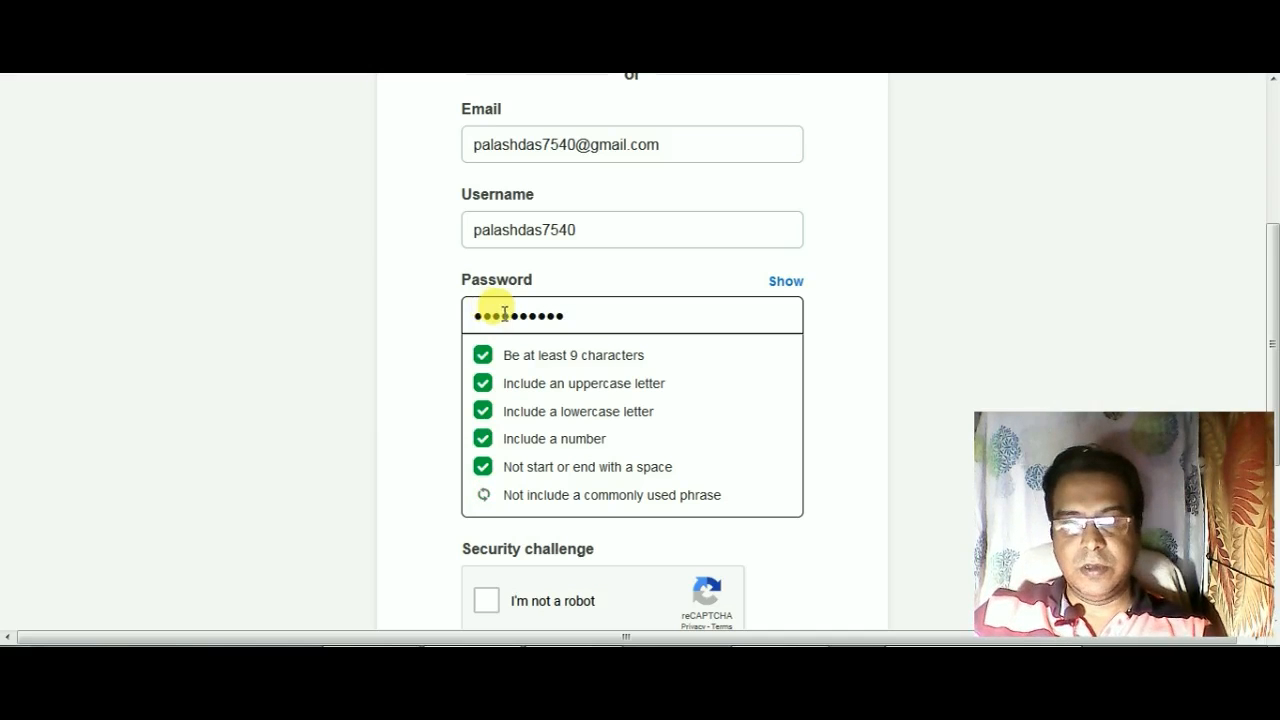
left_click(457, 349)
Step: Complete the reCAPTCHA challenge by verifying the images with stairs, and create the account
scroll(460, 345, "down", 2)
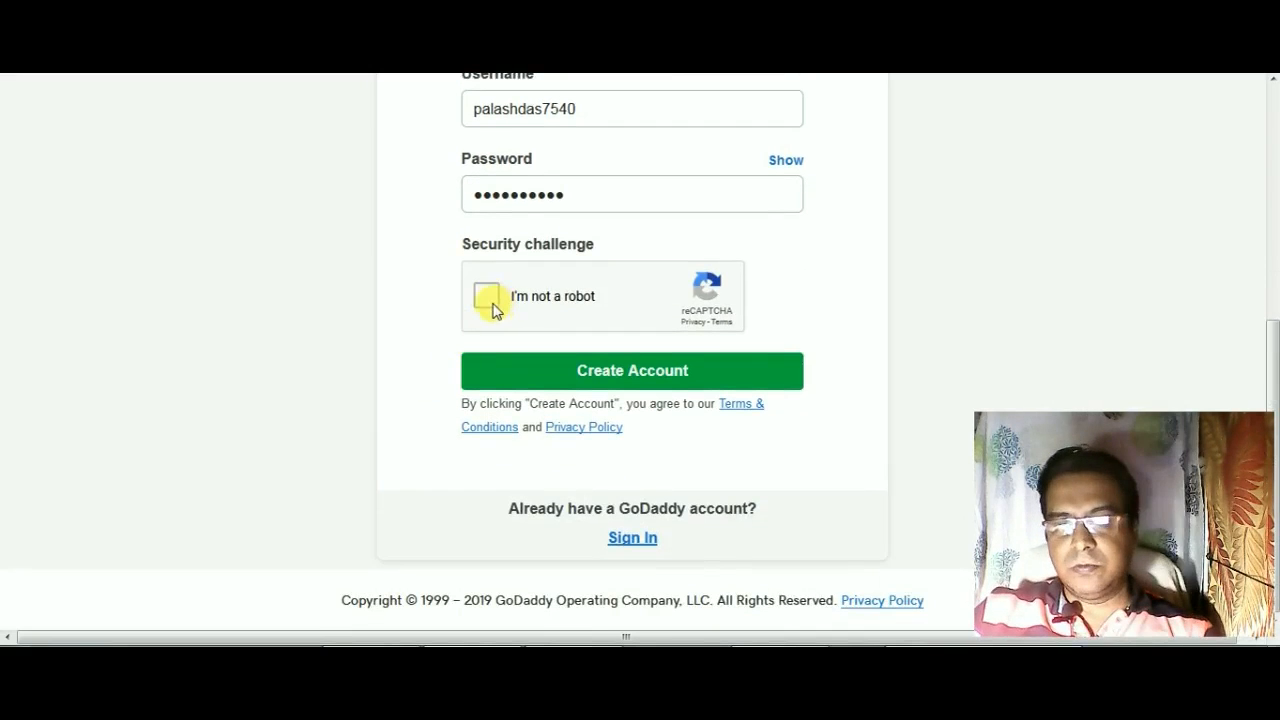
left_click(490, 300)
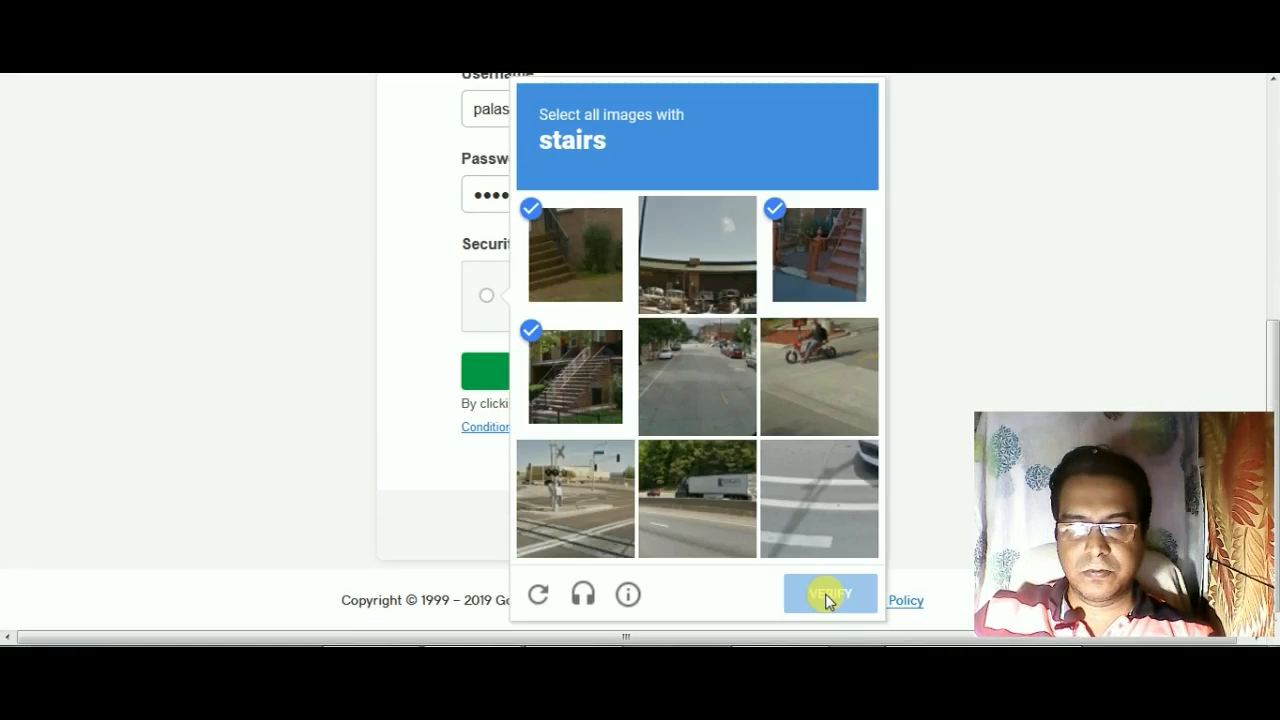
left_click(823, 594)
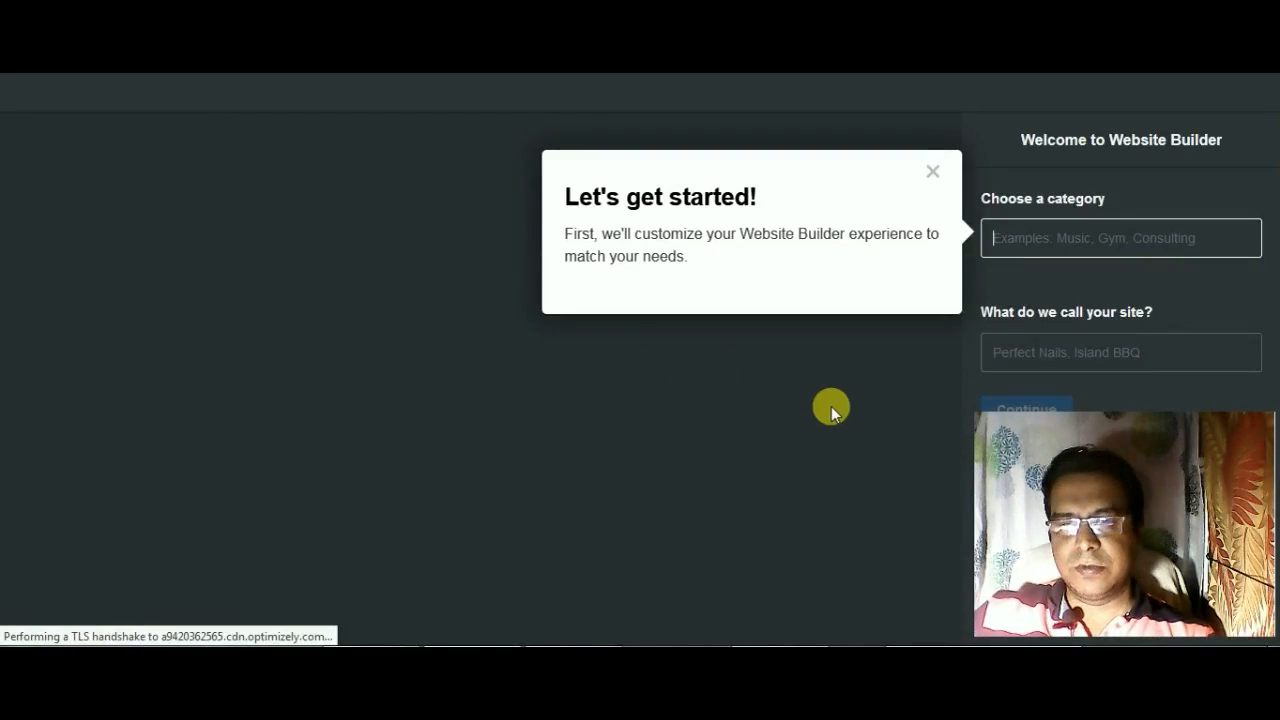
Step: Search the website categories for "health" and choose Health Coach as the site's category
left_click(1013, 231)
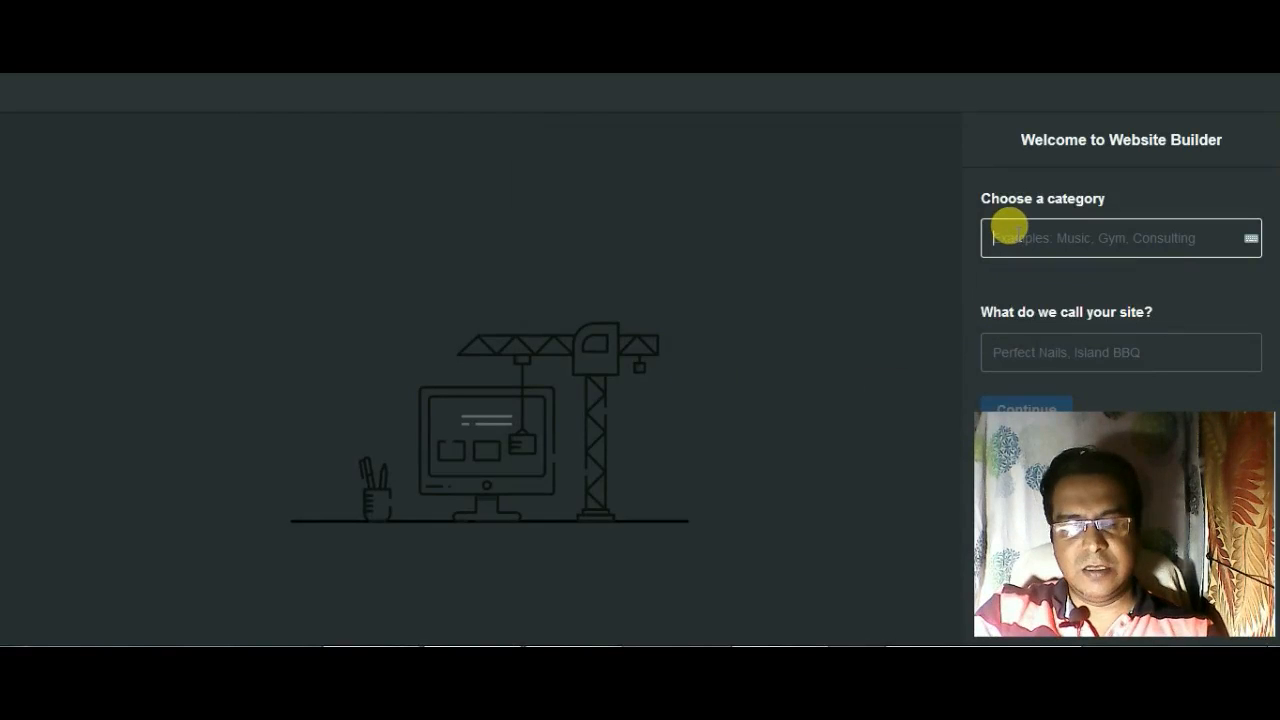
type("health")
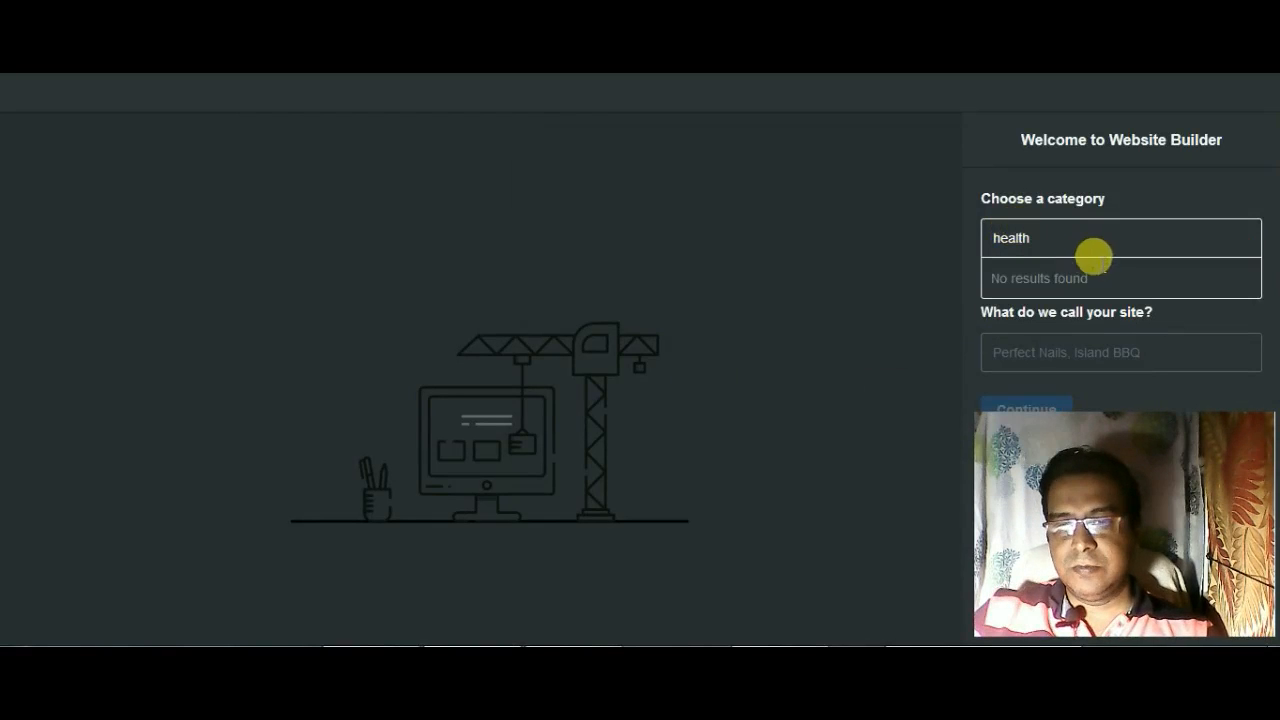
left_click_drag(1038, 239, 966, 234)
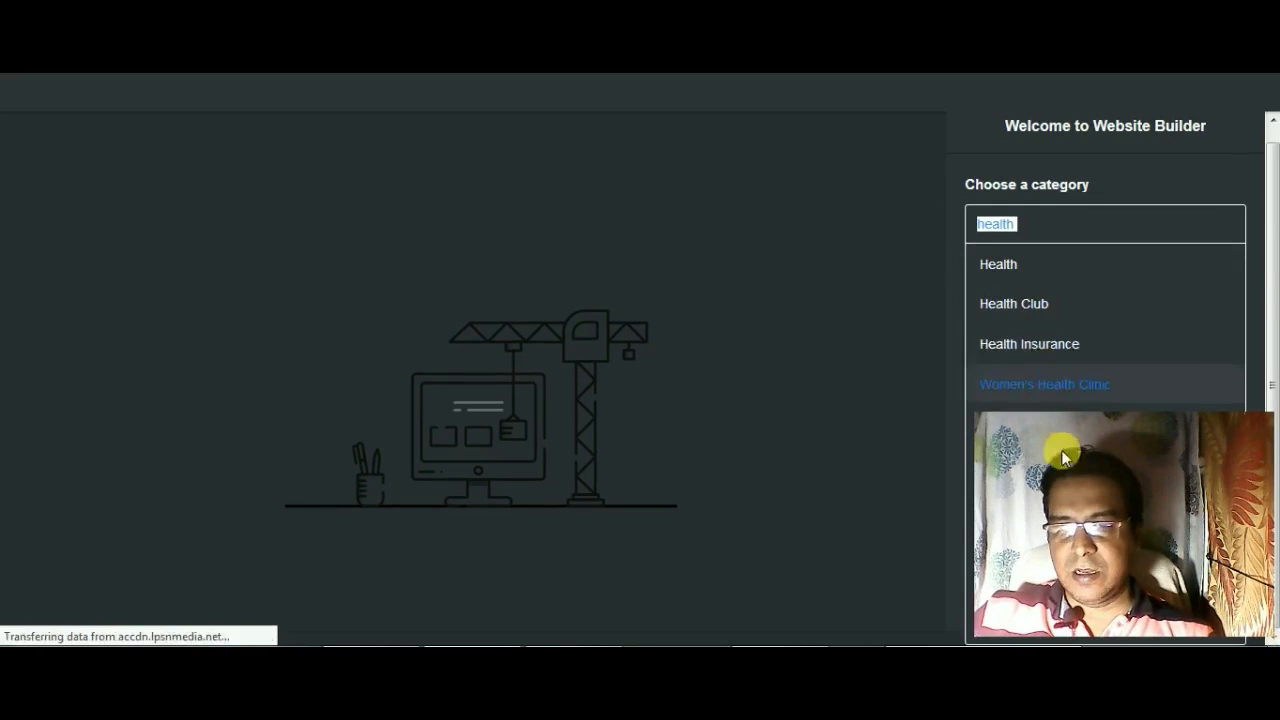
left_click_drag(1022, 534, 785, 562)
left_click_drag(872, 536, 777, 546)
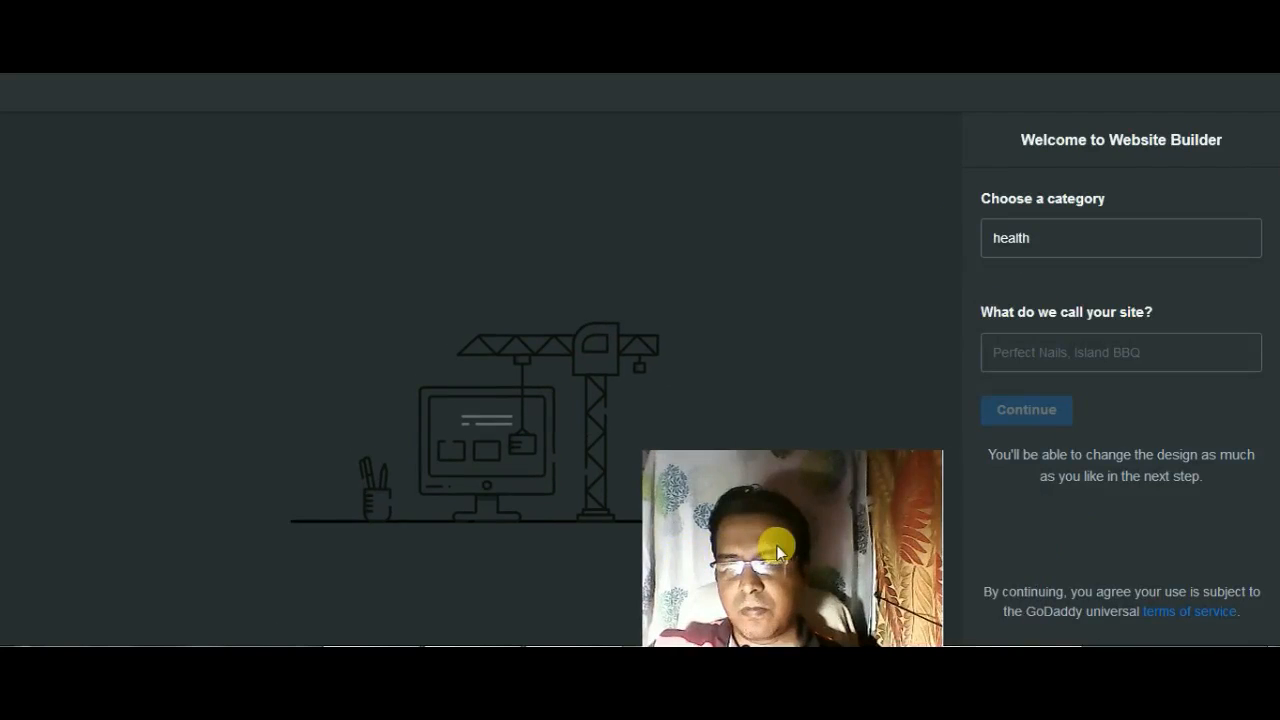
left_click(1030, 237)
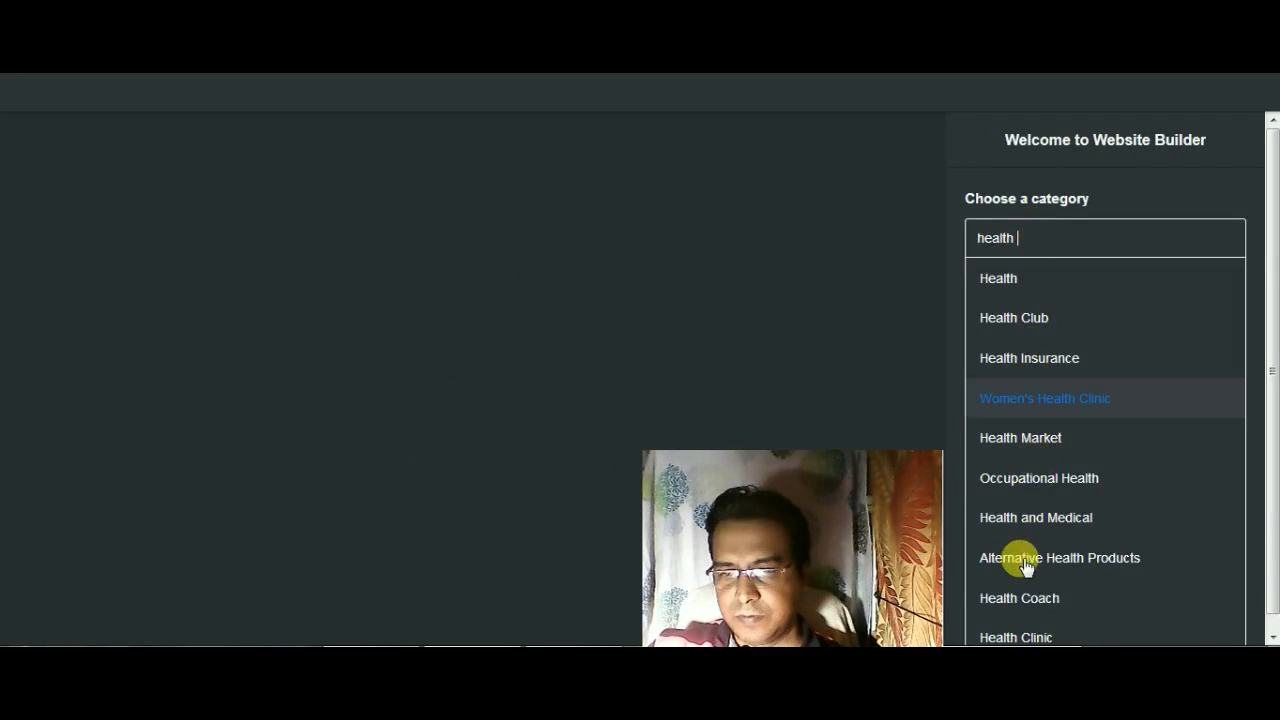
scroll(1040, 580, "down", 1)
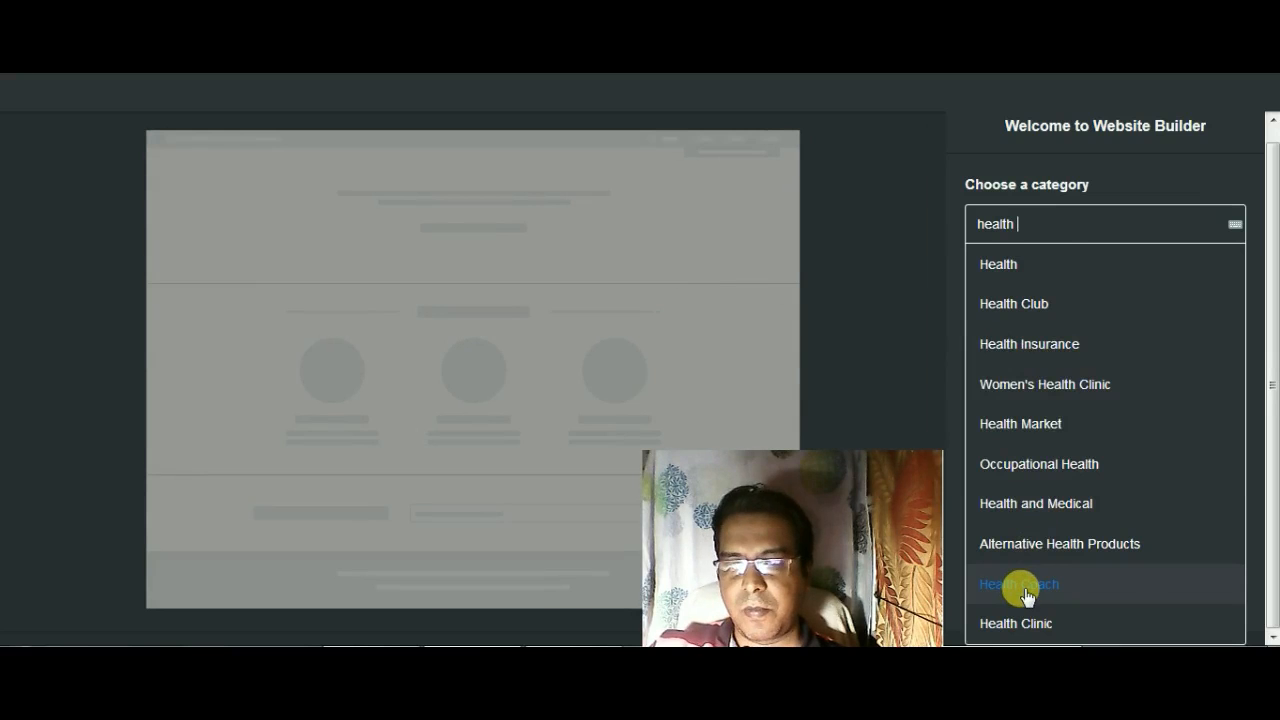
left_click(1020, 584)
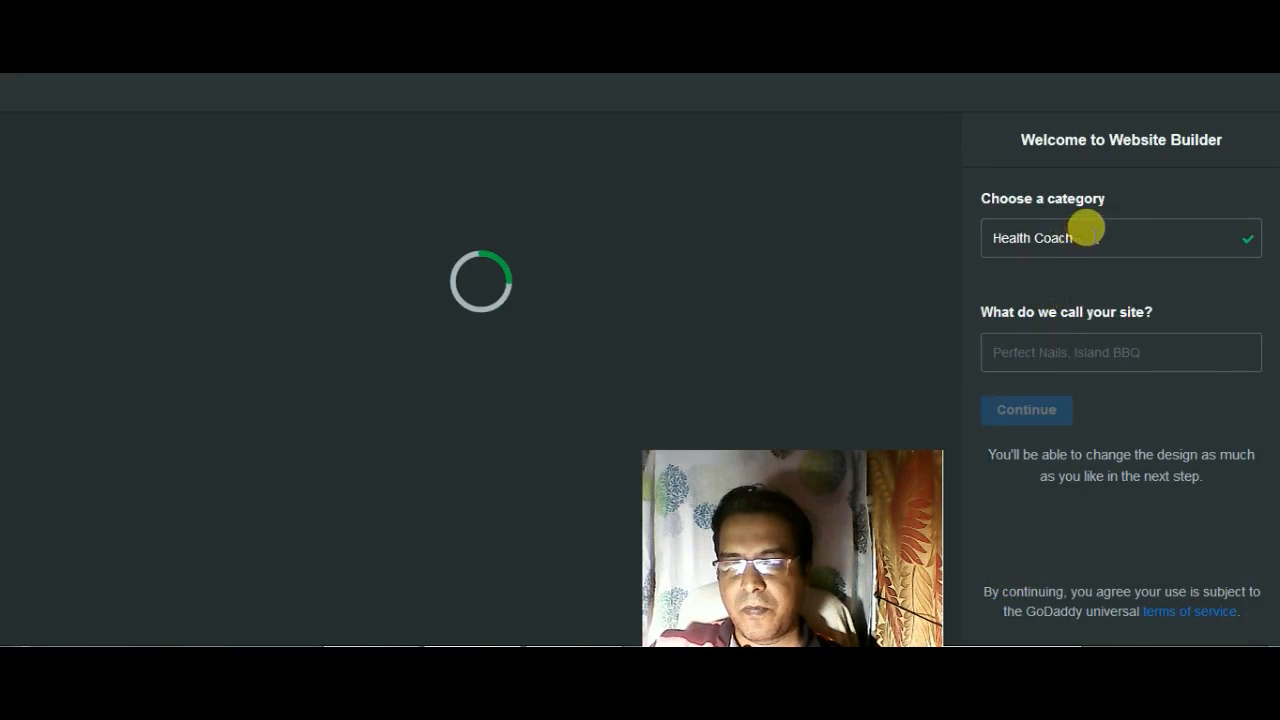
Step: Change the site's category to Health Clinic
left_click(1236, 236)
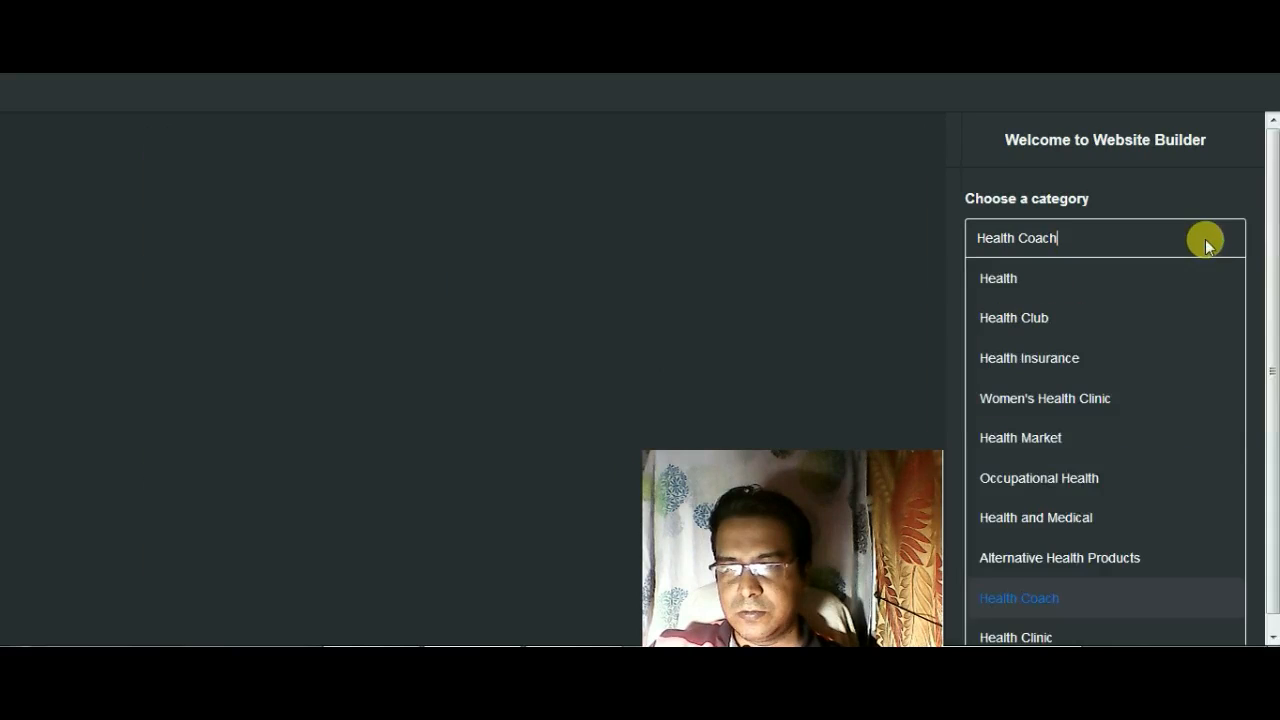
scroll(1016, 573, "down", 1)
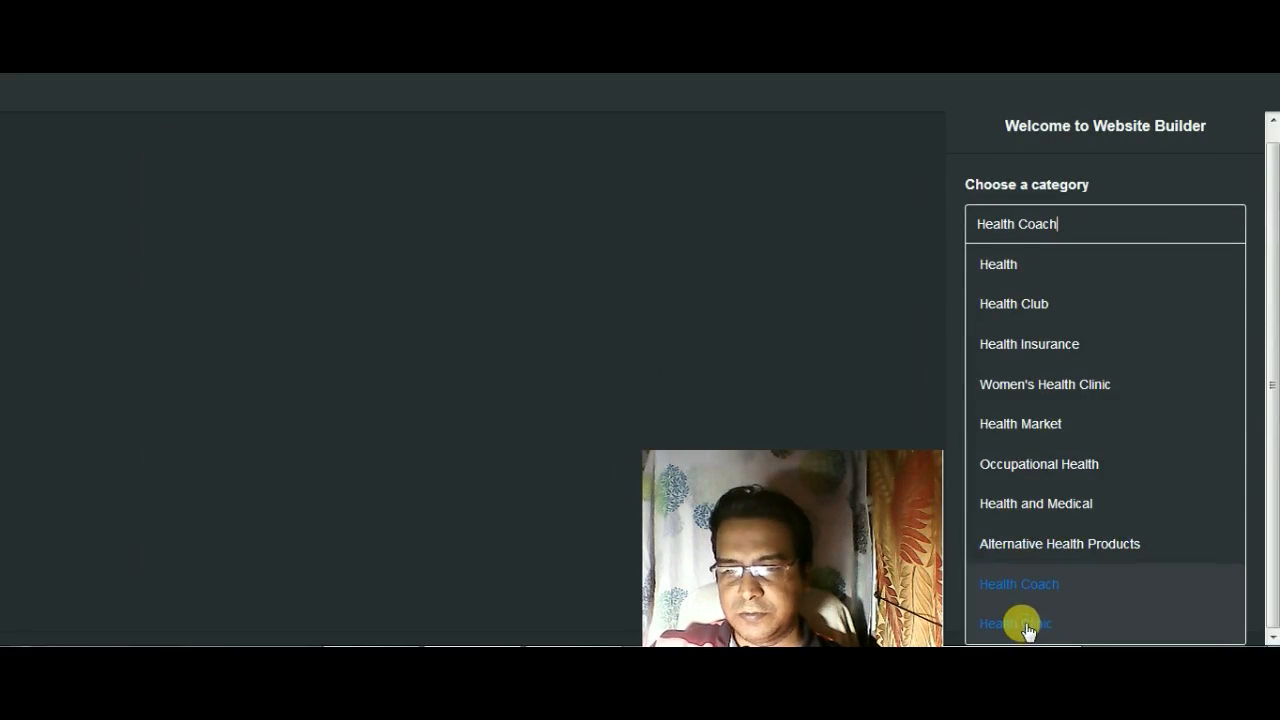
left_click(1025, 624)
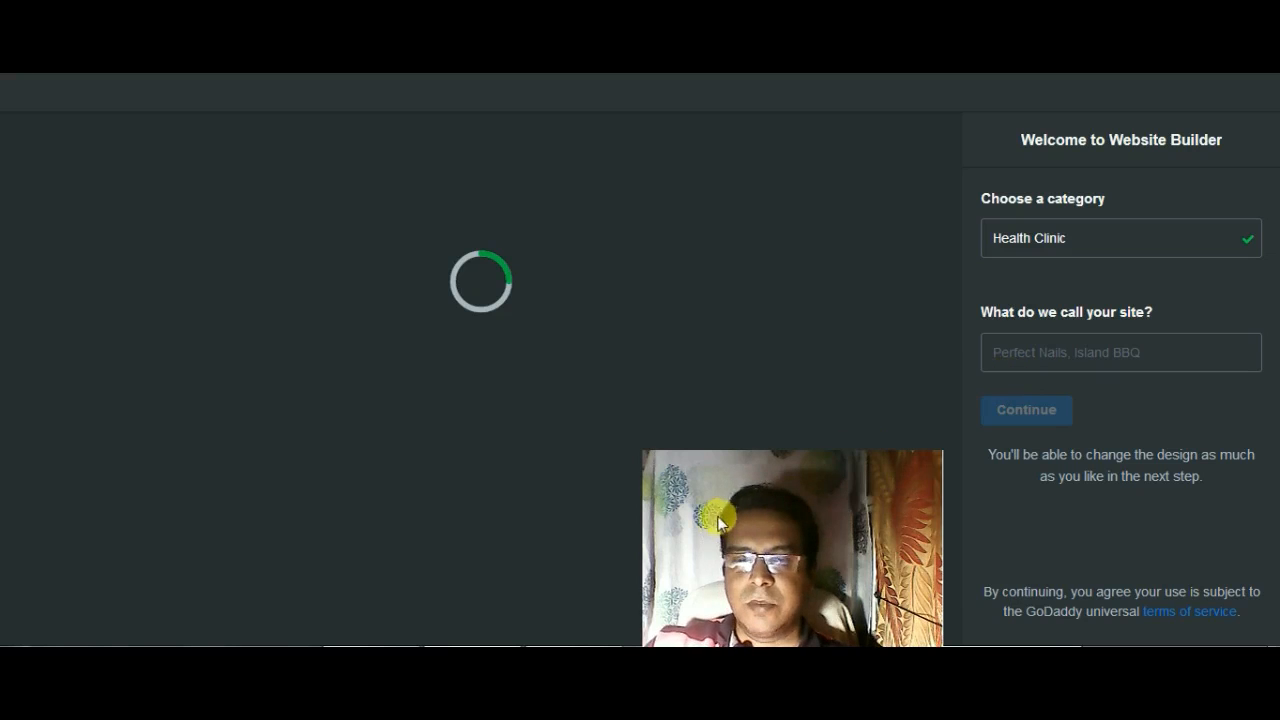
left_click_drag(742, 583, 777, 653)
left_click_drag(729, 548, 617, 474)
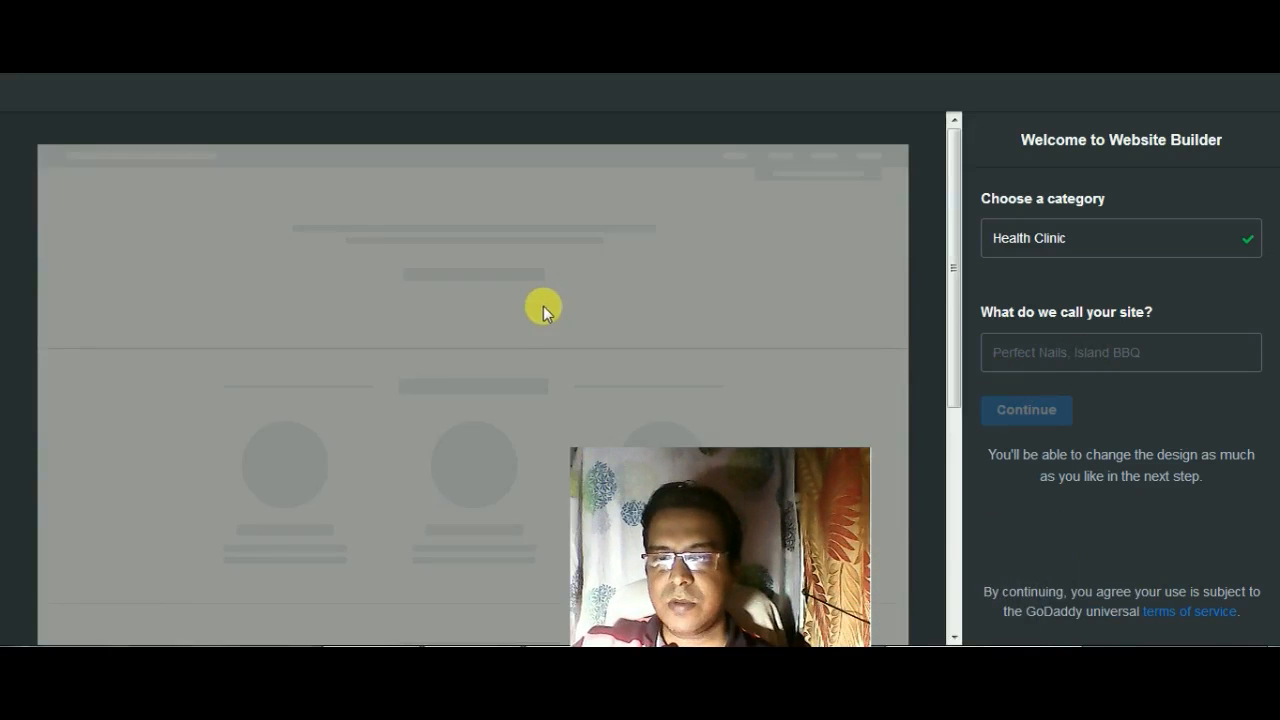
left_click_drag(600, 505, 802, 579)
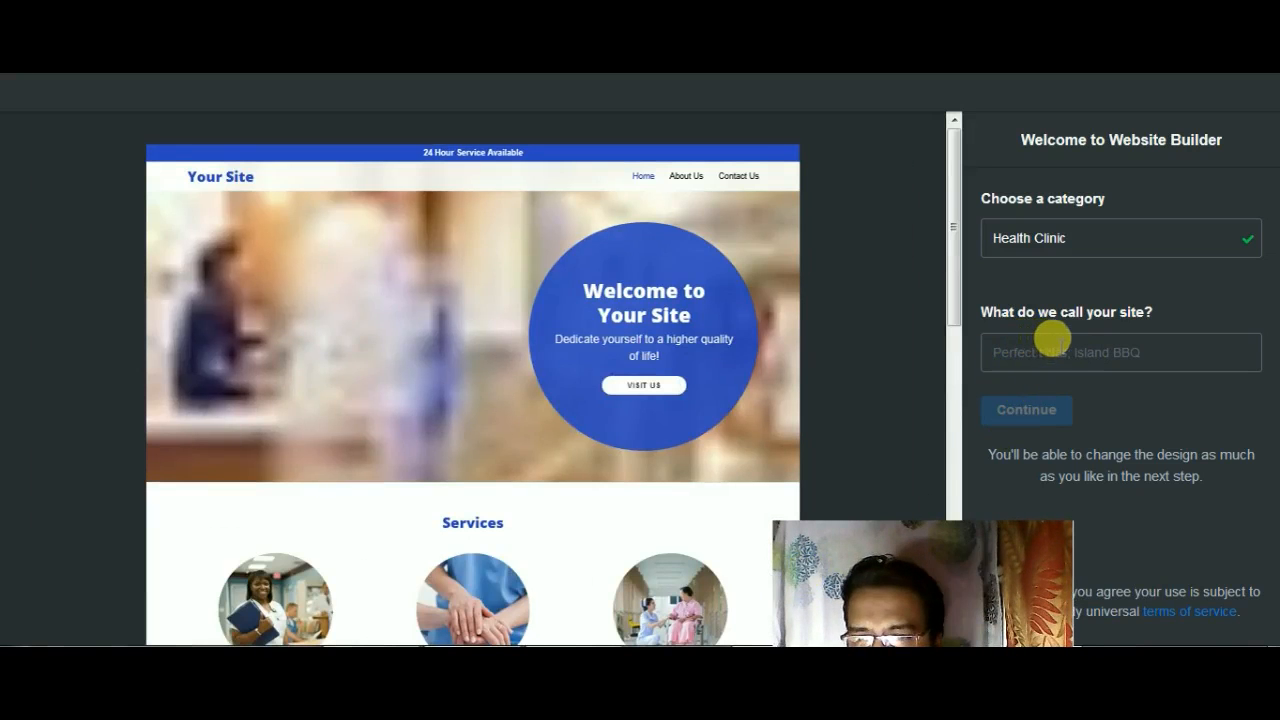
left_click(1005, 350)
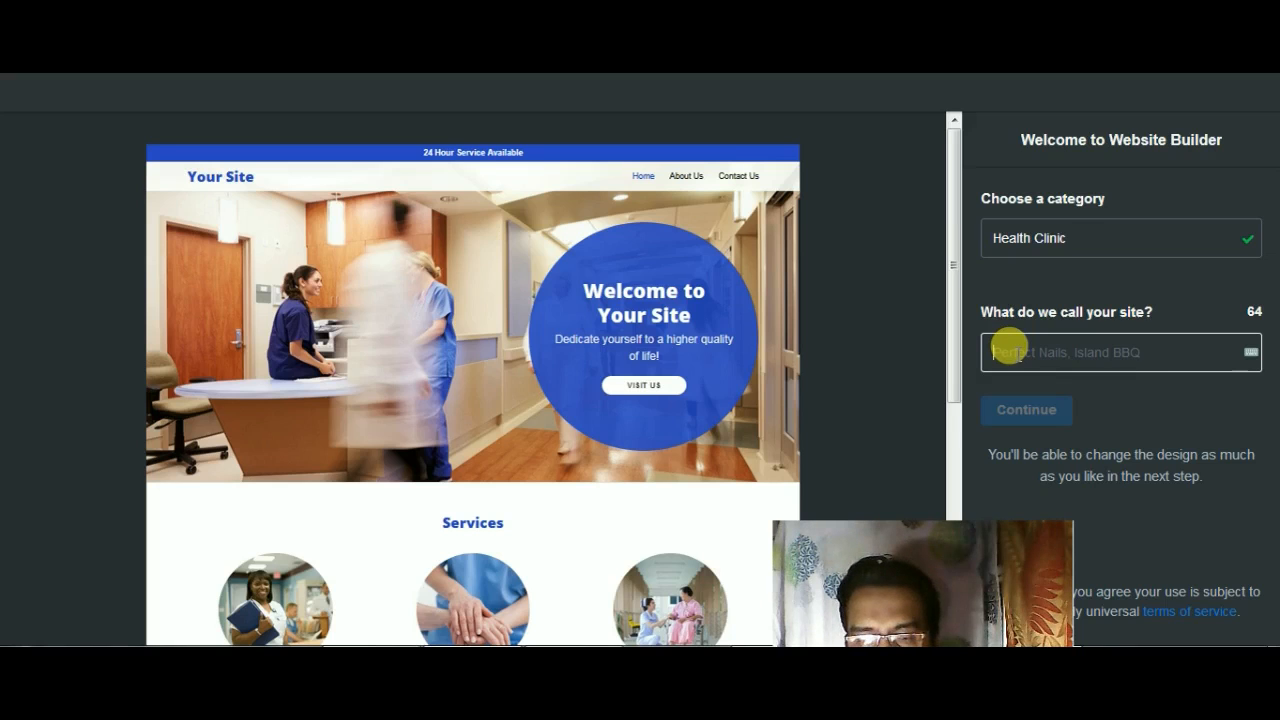
type("keep")
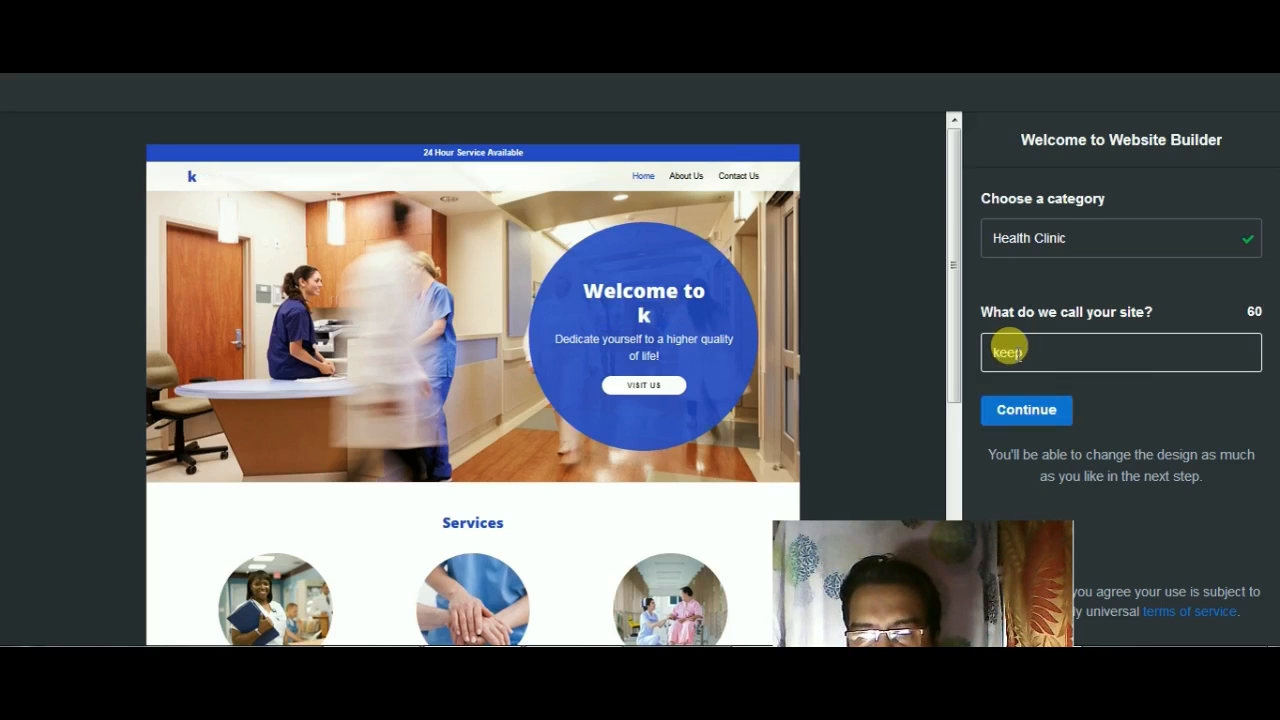
key("BackSpace")
key("BackSpace")
key("BackSpace")
key("BackSpace")
type("keSl")
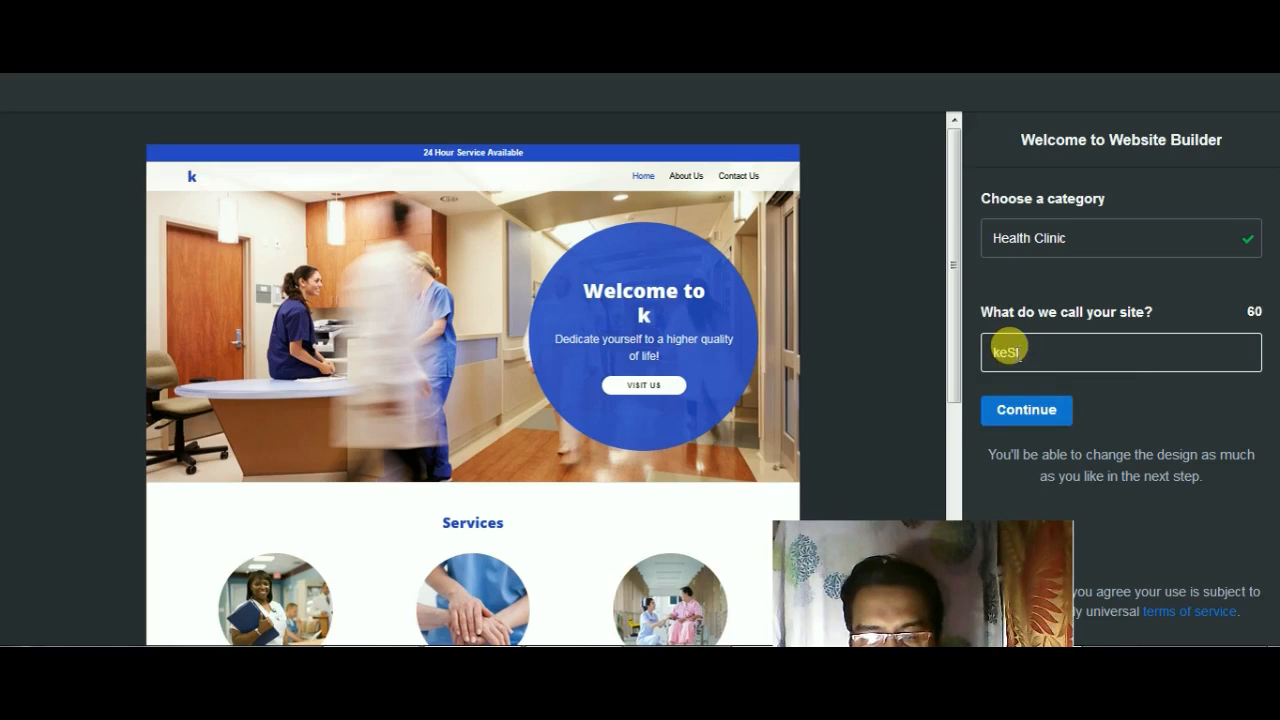
type("a")
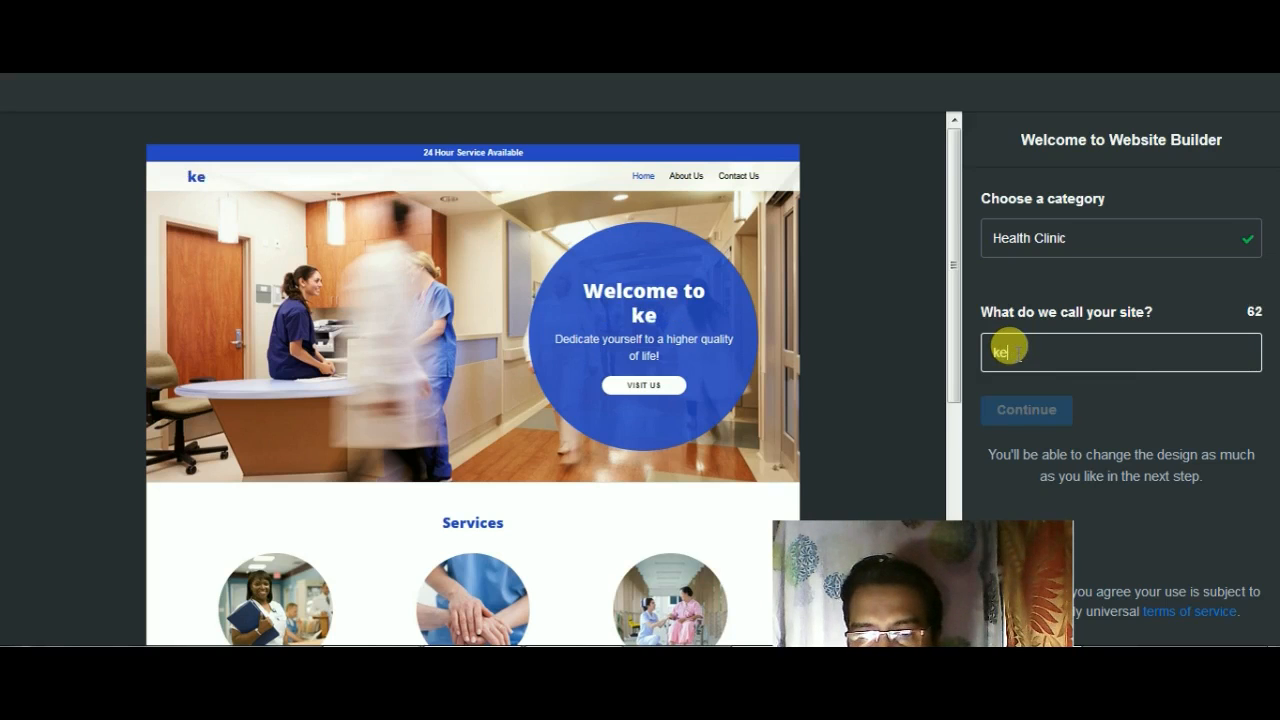
key("BackSpace")
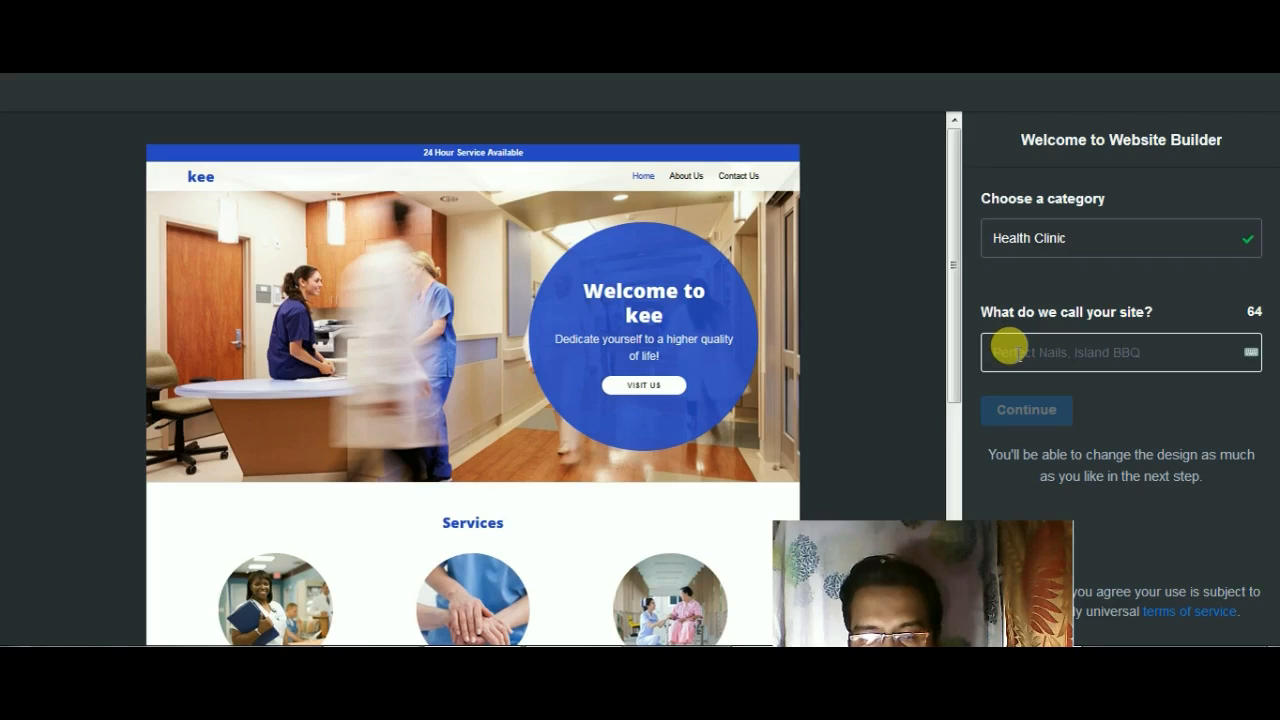
Step: Enter "Stay Healthy" as the website's name, with both words capitalized
type("Stay healthy")
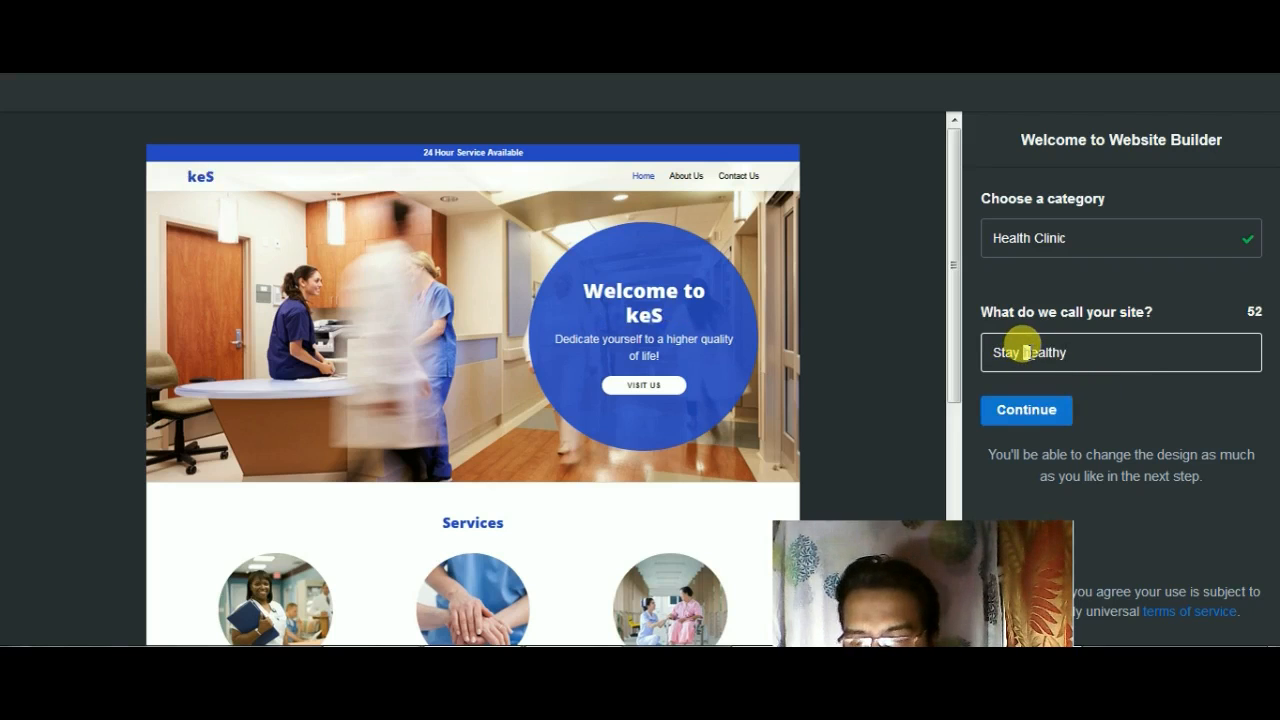
double_click(1025, 352)
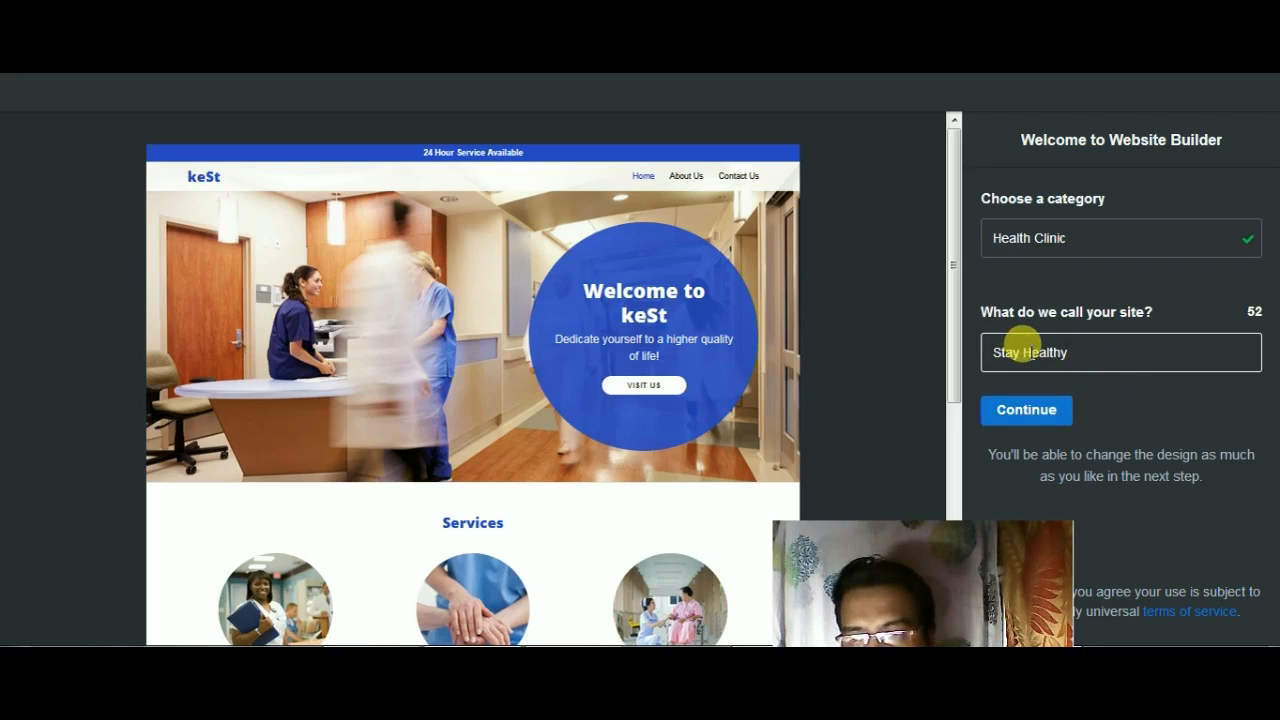
type("Healthy")
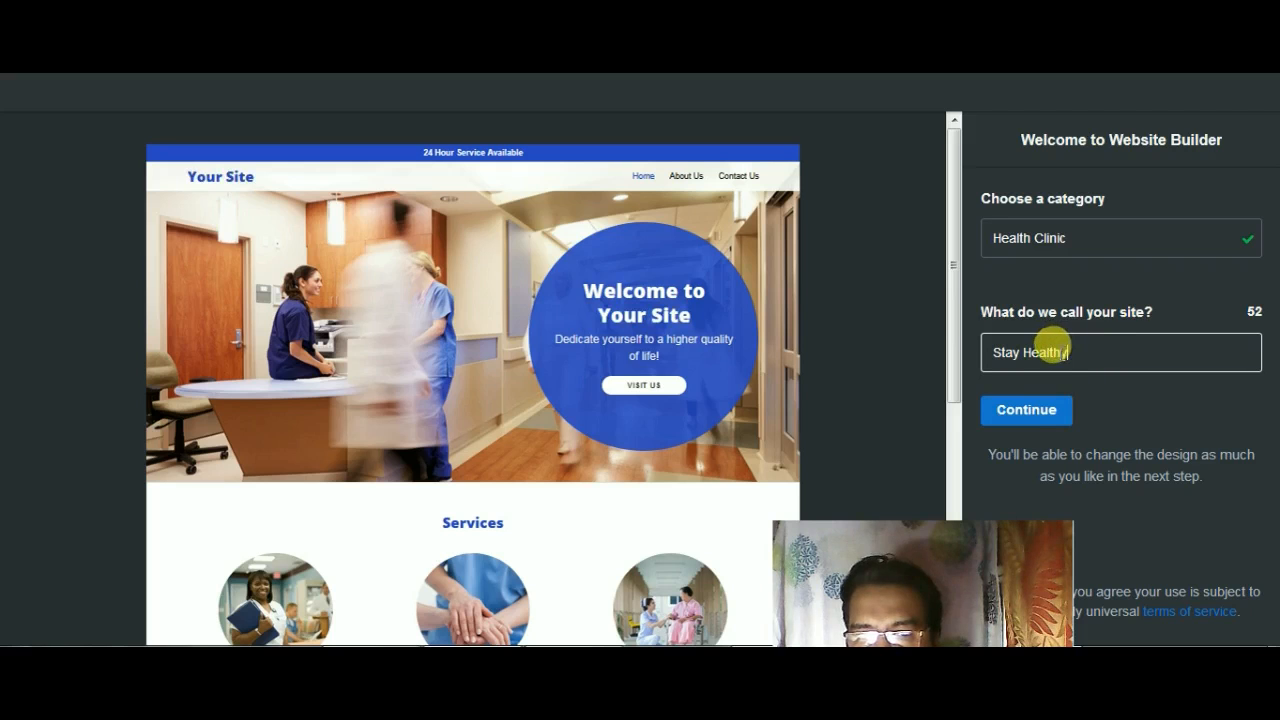
type("y")
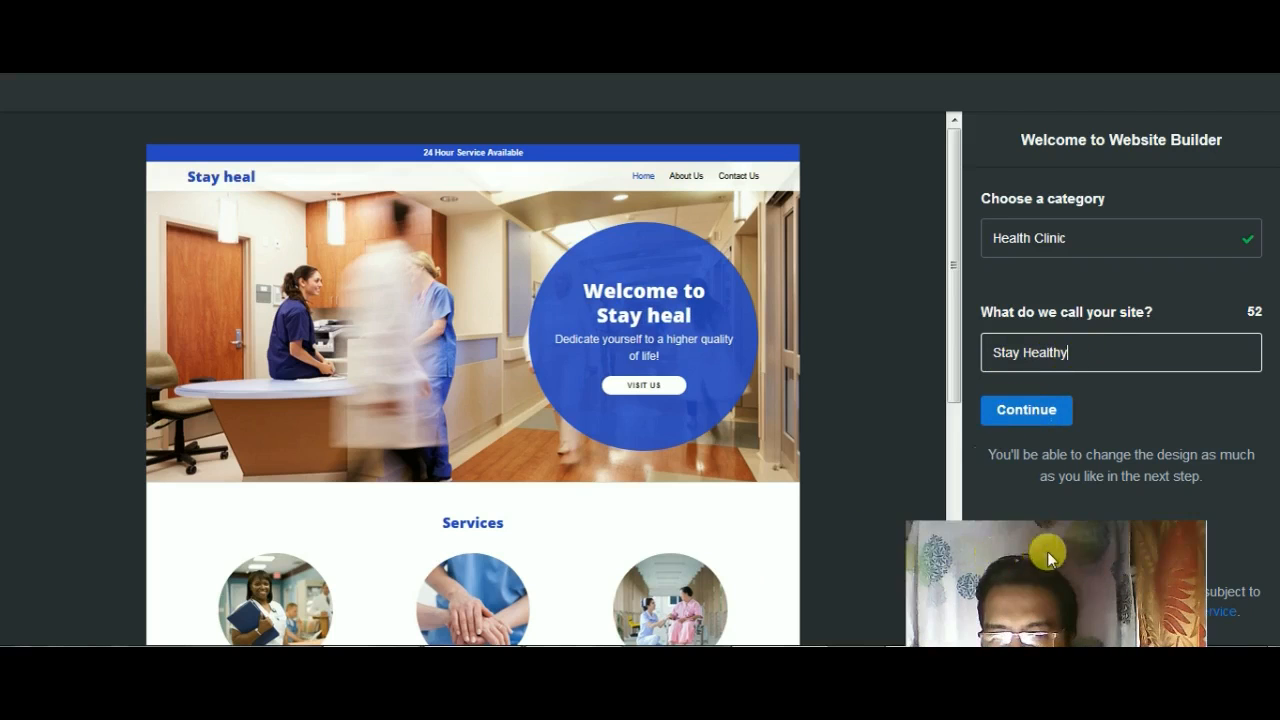
Step: Continue from the welcome form to the site editor and dismiss the editing introduction
left_click(1022, 418)
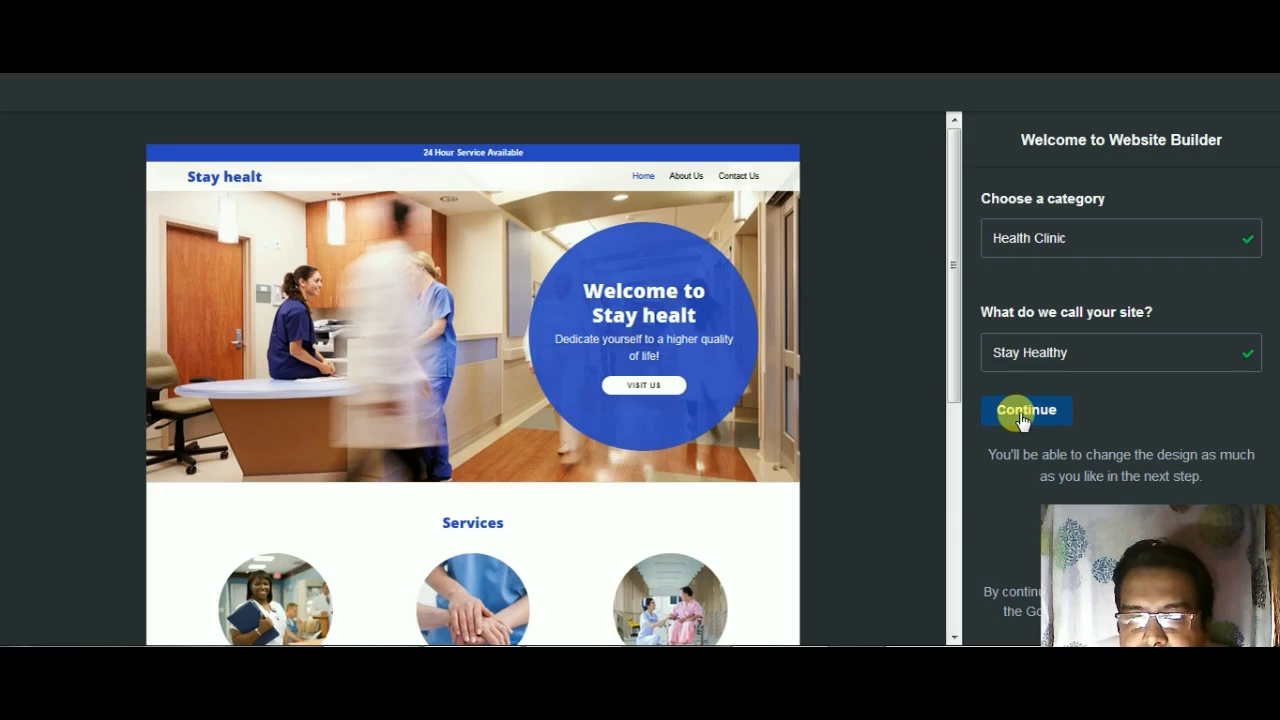
left_click(1022, 416)
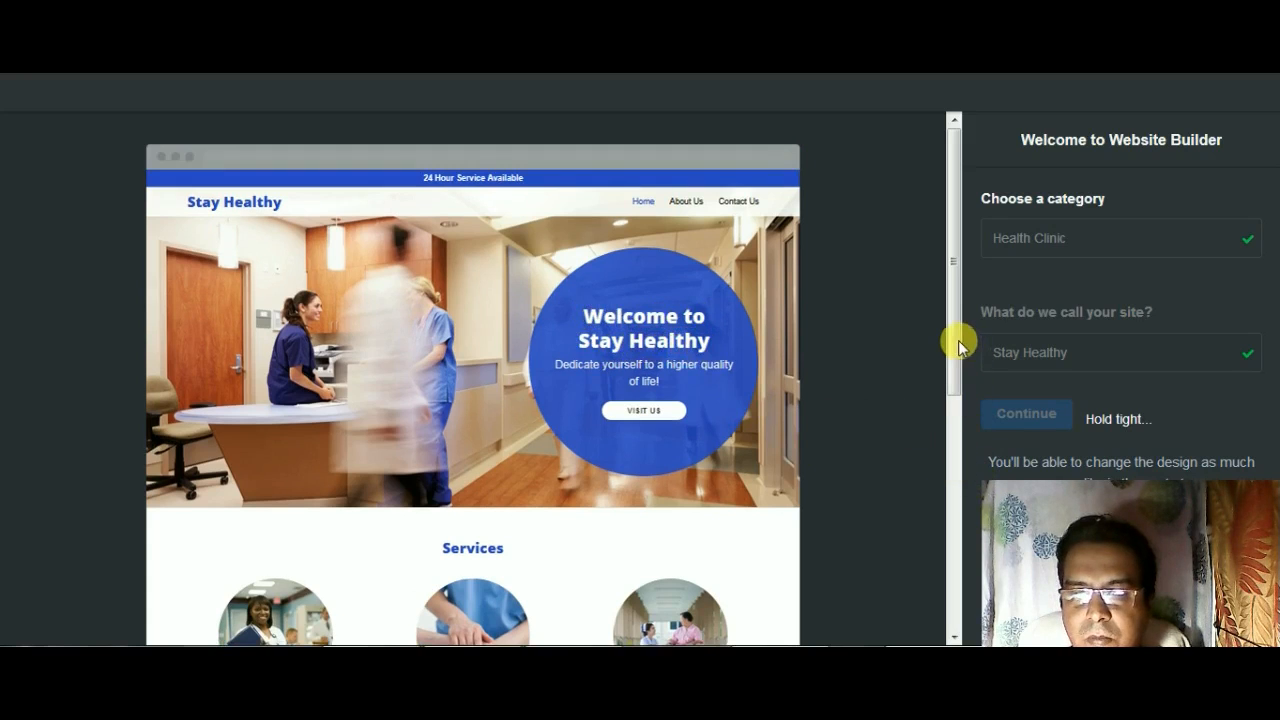
left_click_drag(956, 387, 957, 312)
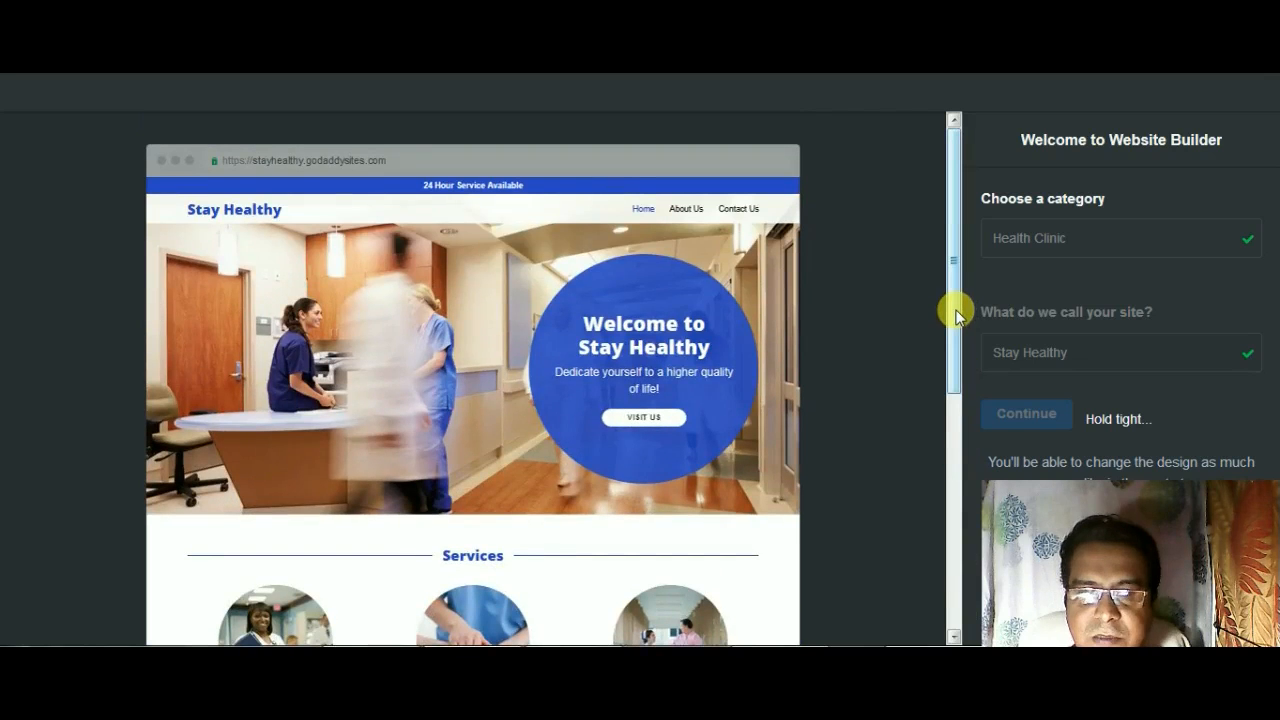
left_click_drag(955, 403, 957, 594)
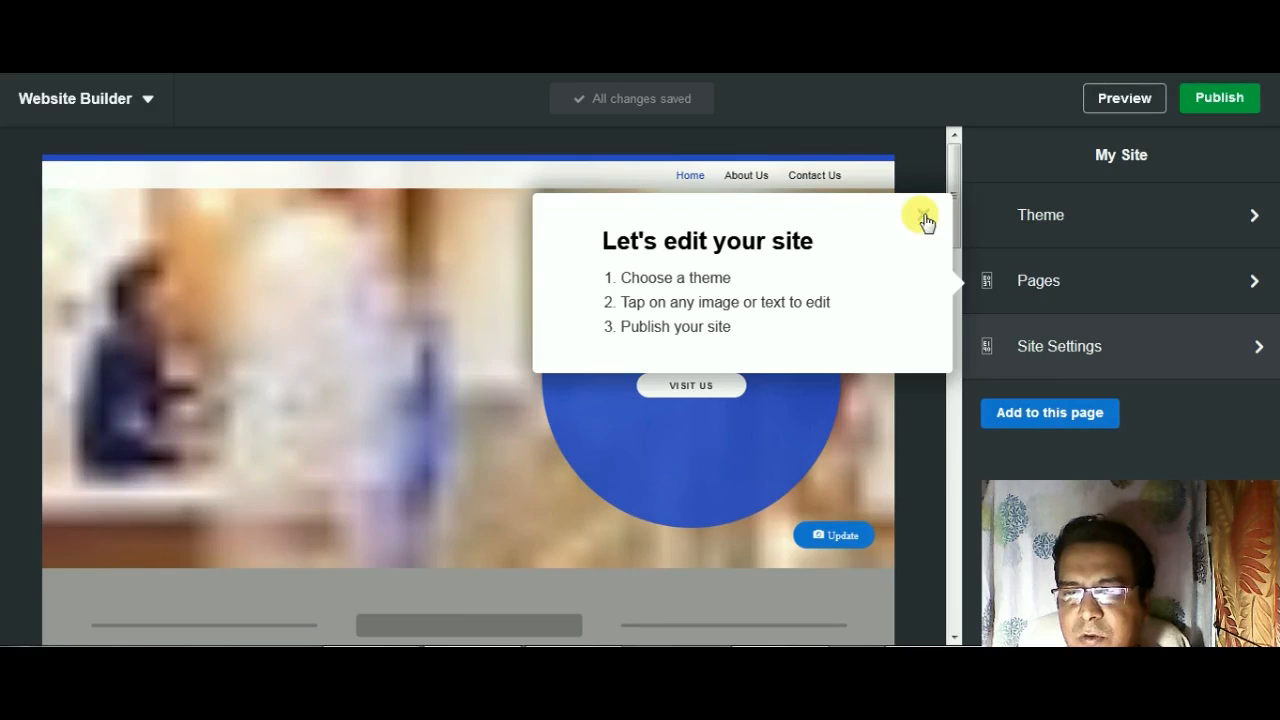
left_click(924, 219)
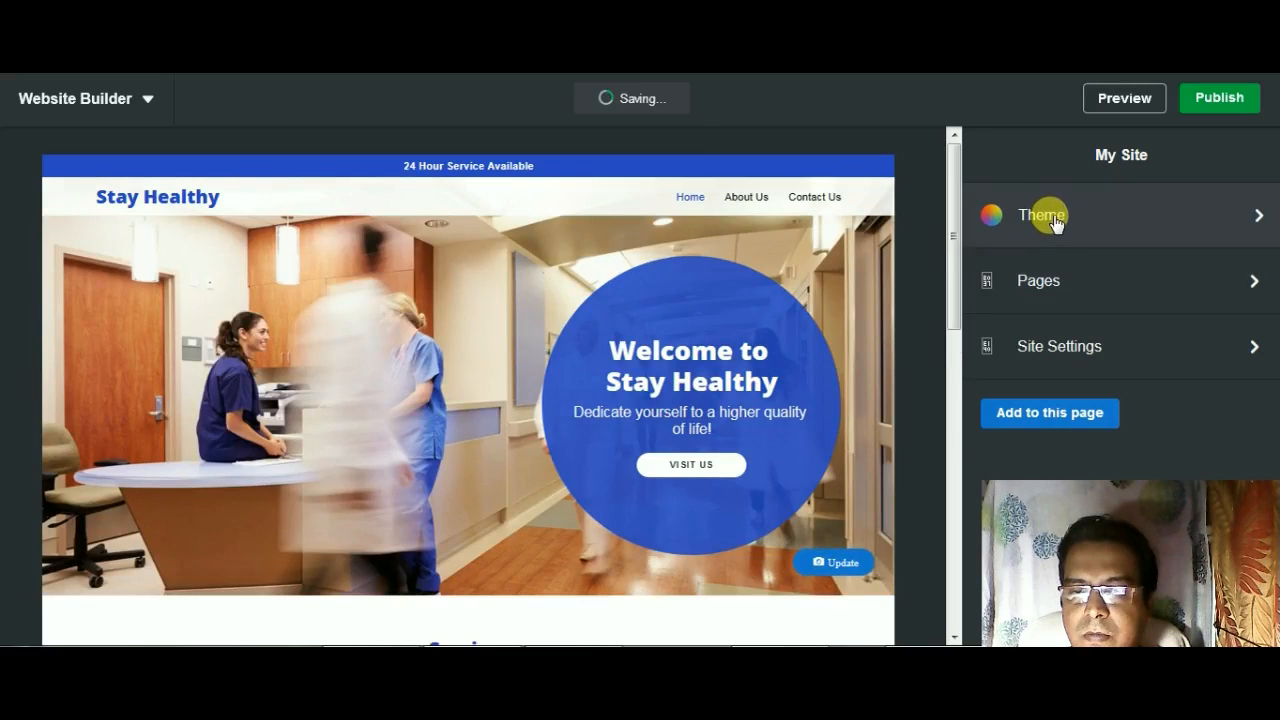
Step: Browse the available website themes and apply the Craft theme to the site
left_click(1055, 222)
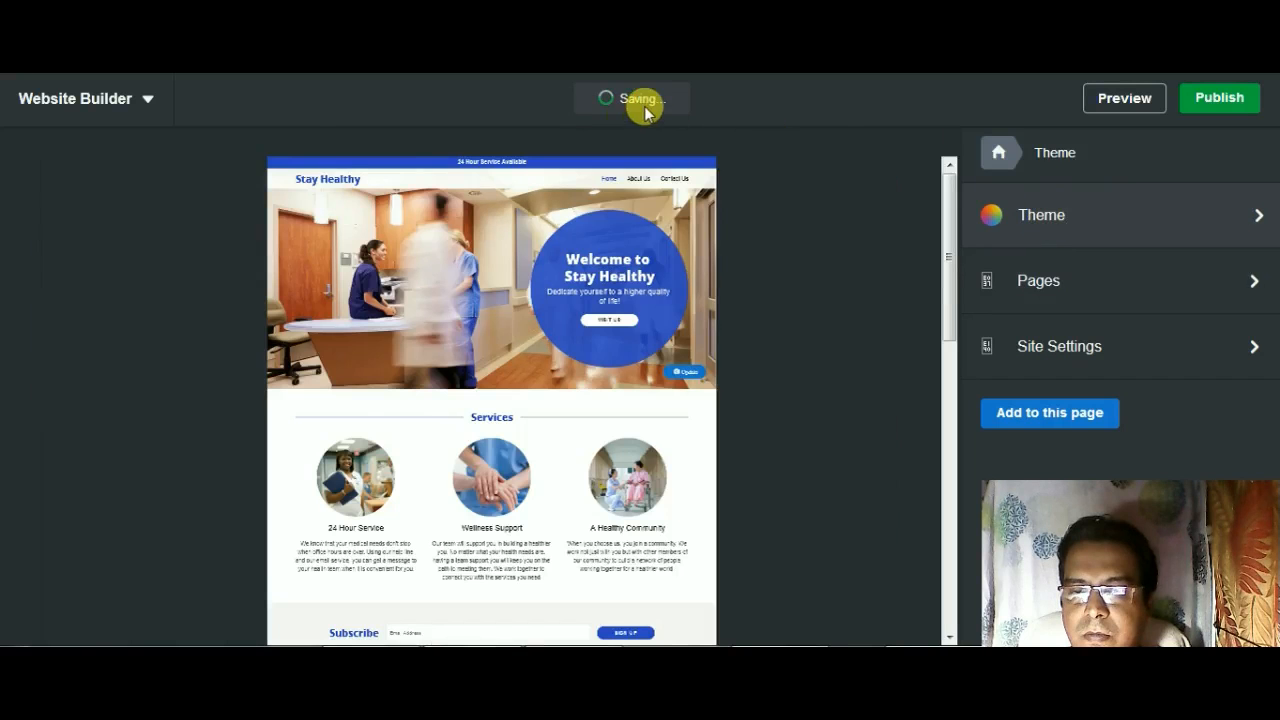
left_click(1025, 219)
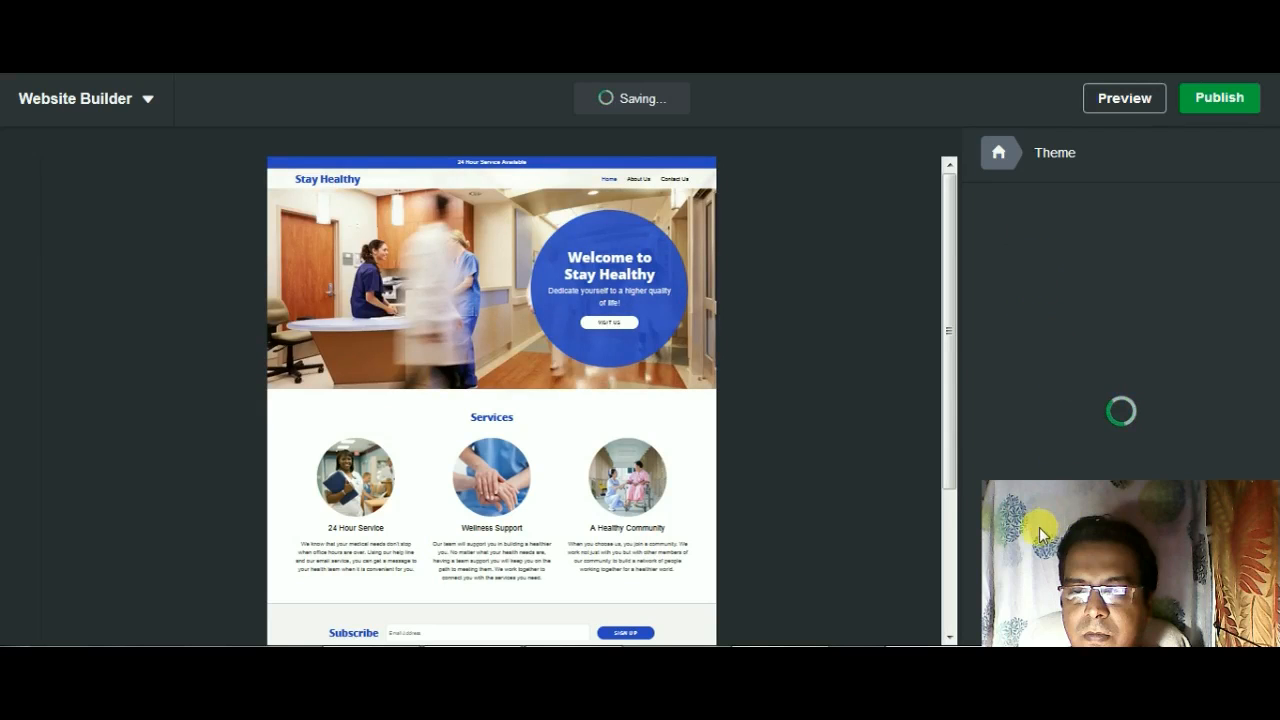
mouse_move(1018, 518)
left_mouse_down()
mouse_move(1001, 505)
mouse_move(1022, 505)
left_mouse_up()
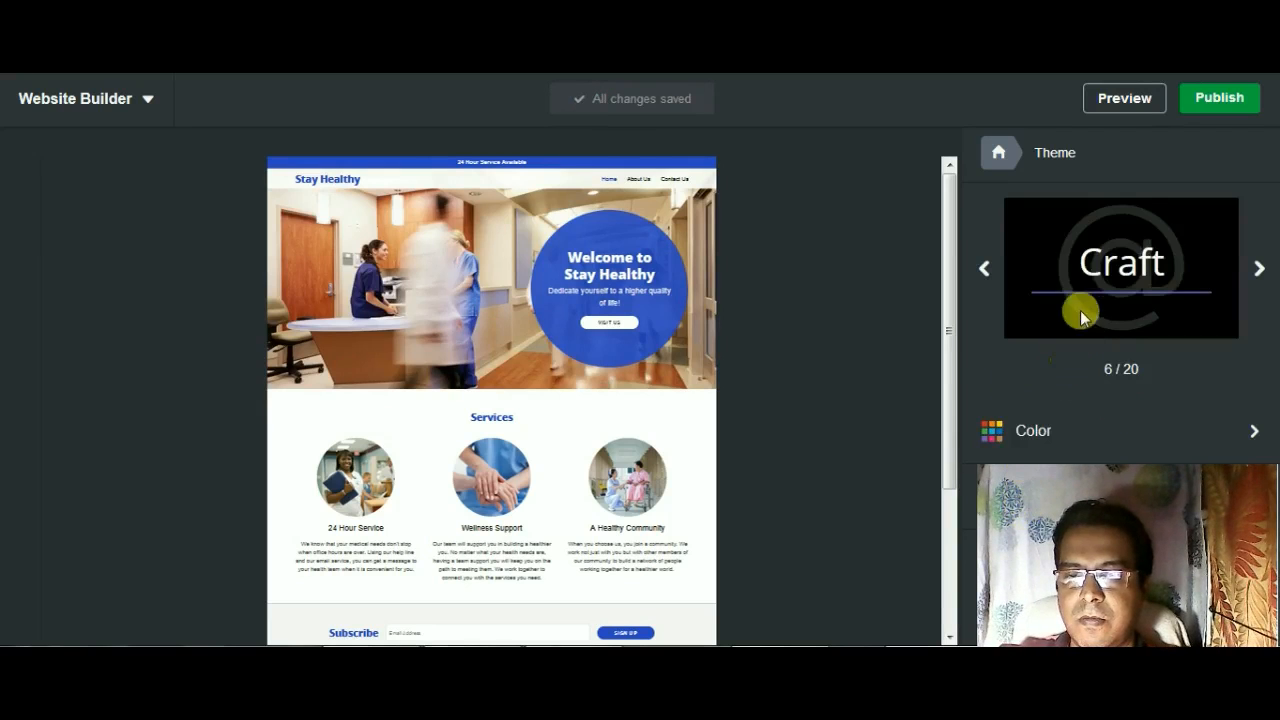
left_click(1257, 270)
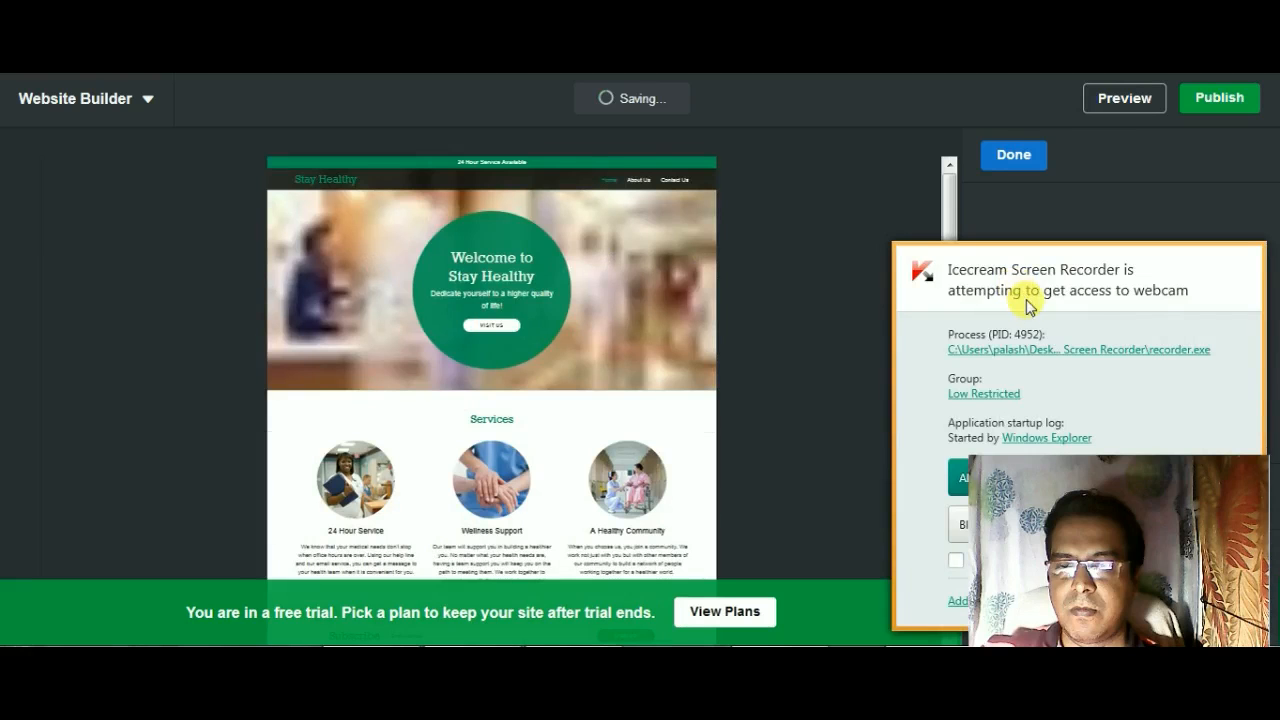
left_click(961, 479)
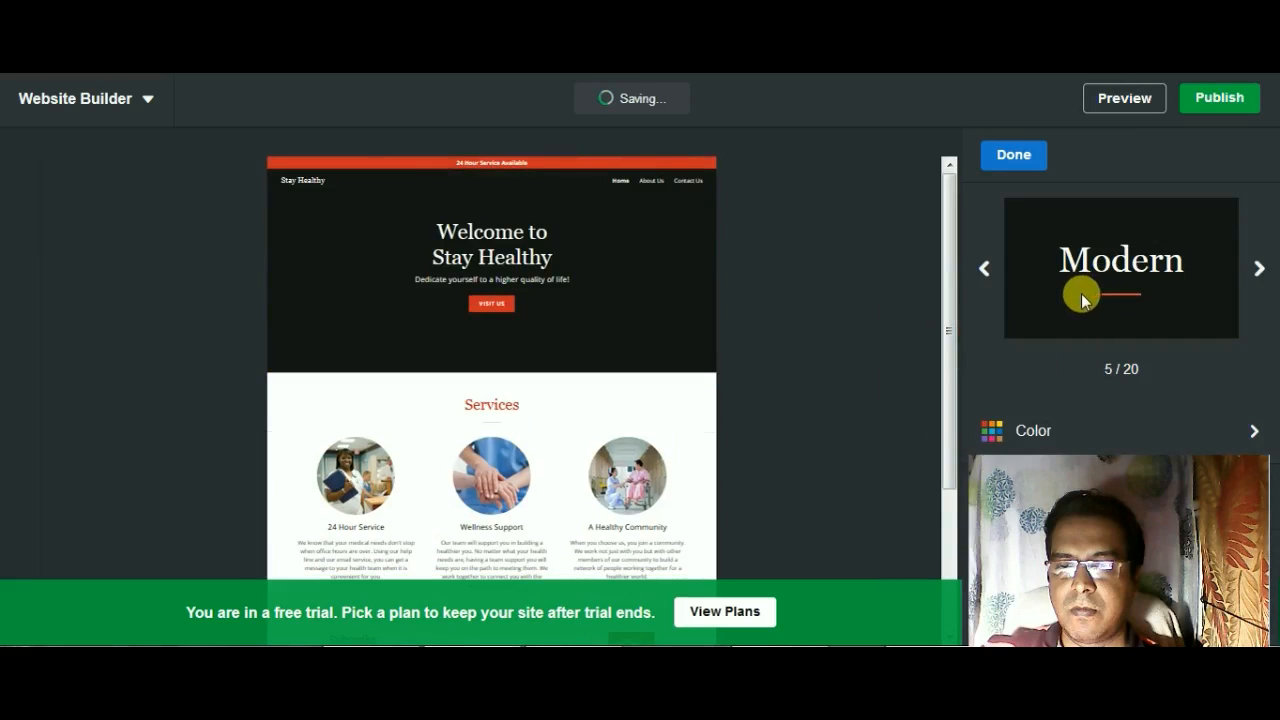
left_click(1257, 269)
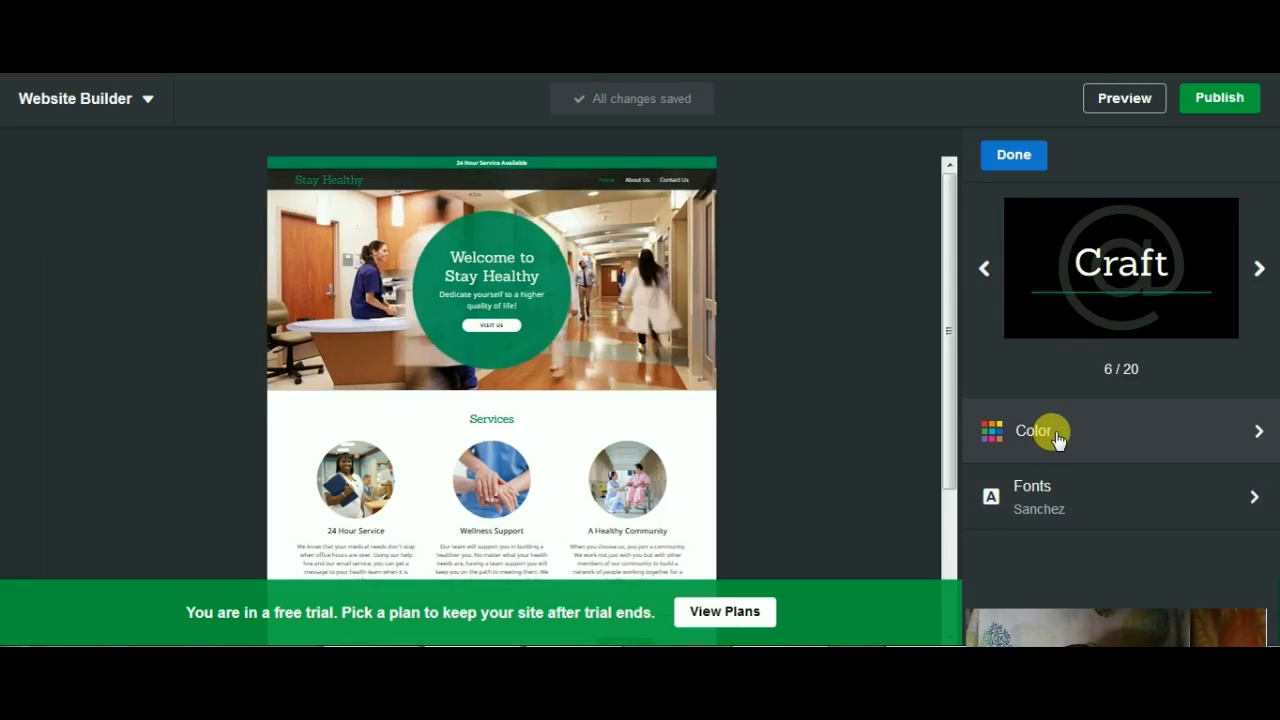
Step: Set the theme color to light blue #10B5DF and check it down the length of the page
left_click(1050, 435)
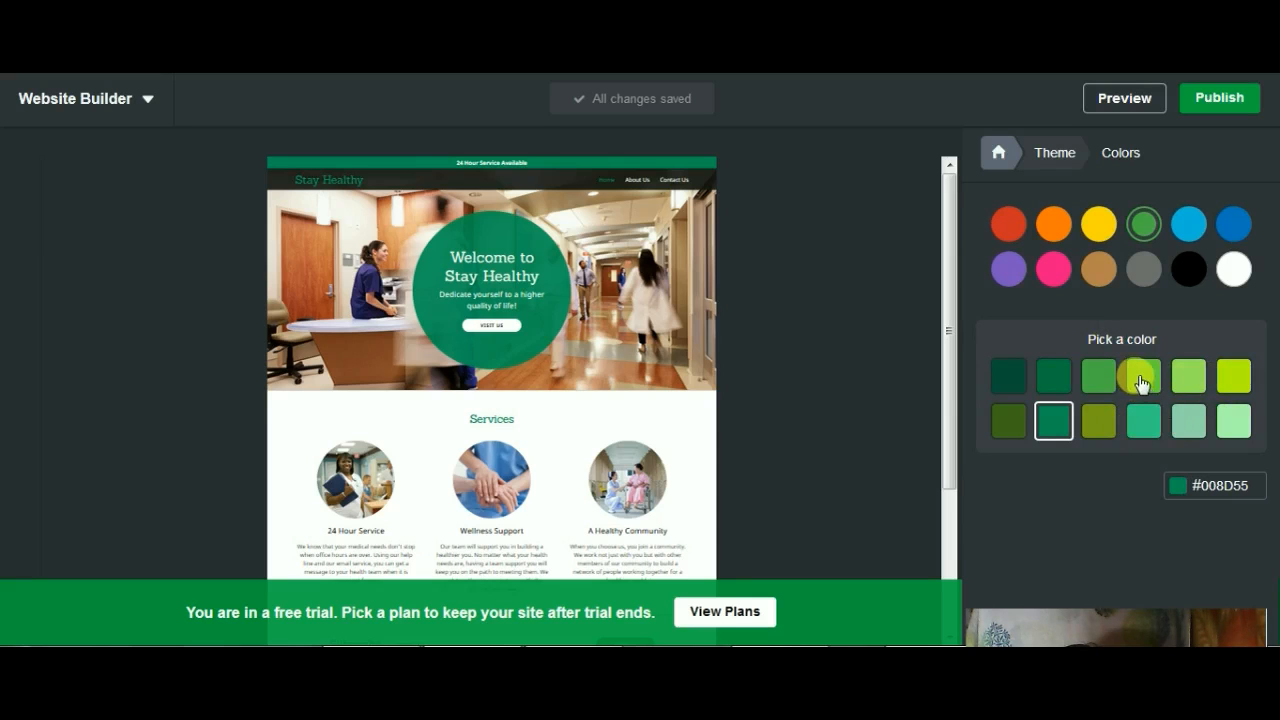
left_click(1190, 232)
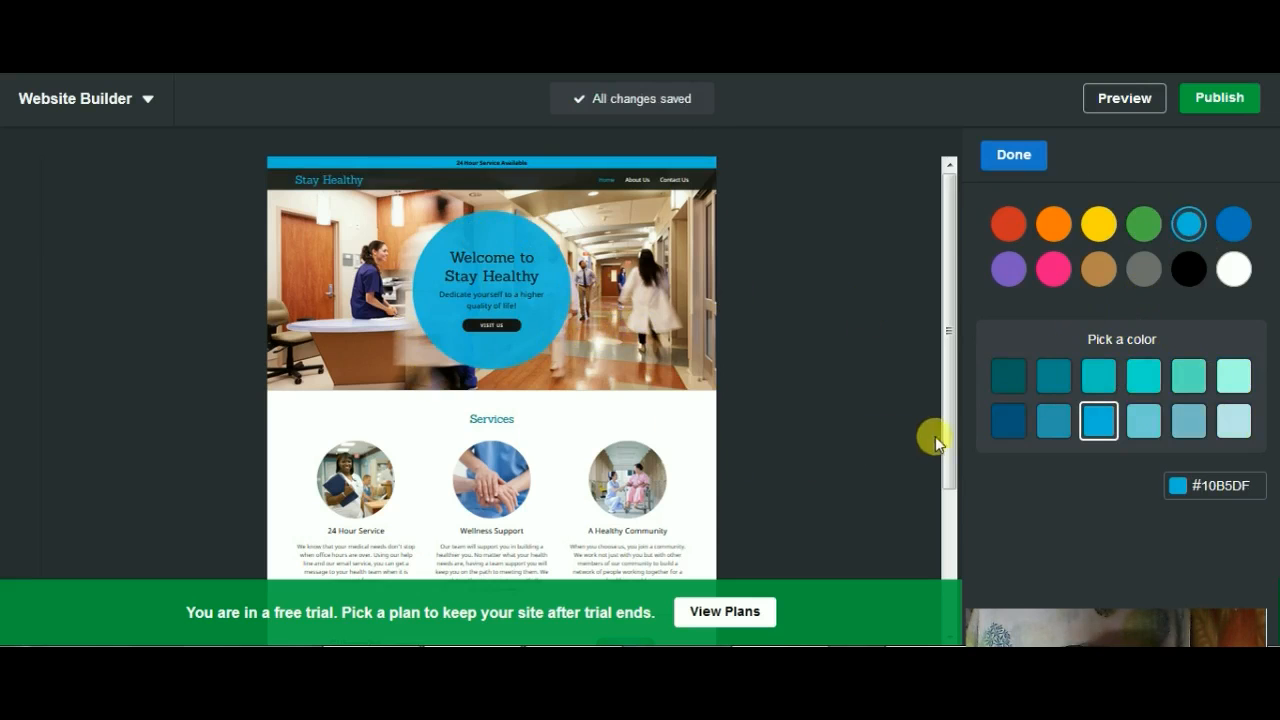
left_click_drag(955, 443, 949, 589)
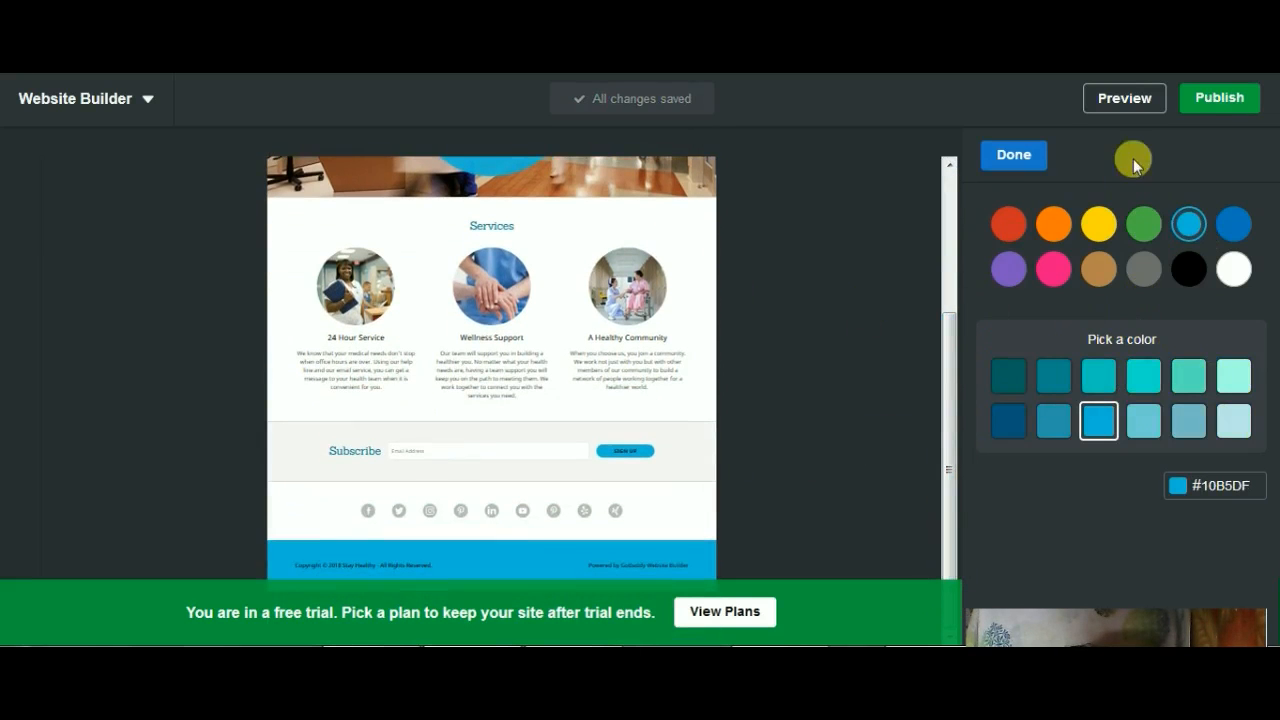
Step: Publish the Stay Healthy website and dismiss the domain offers and subscription plans that follow
left_click(1217, 106)
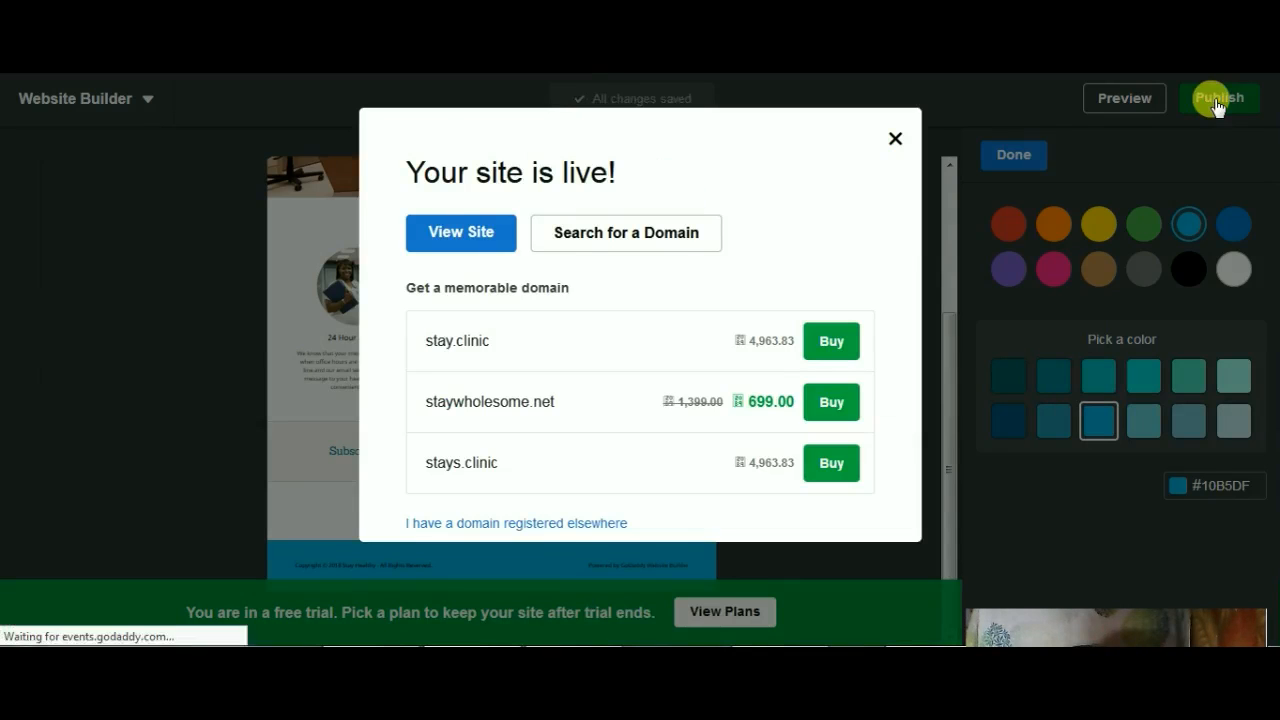
left_click(895, 140)
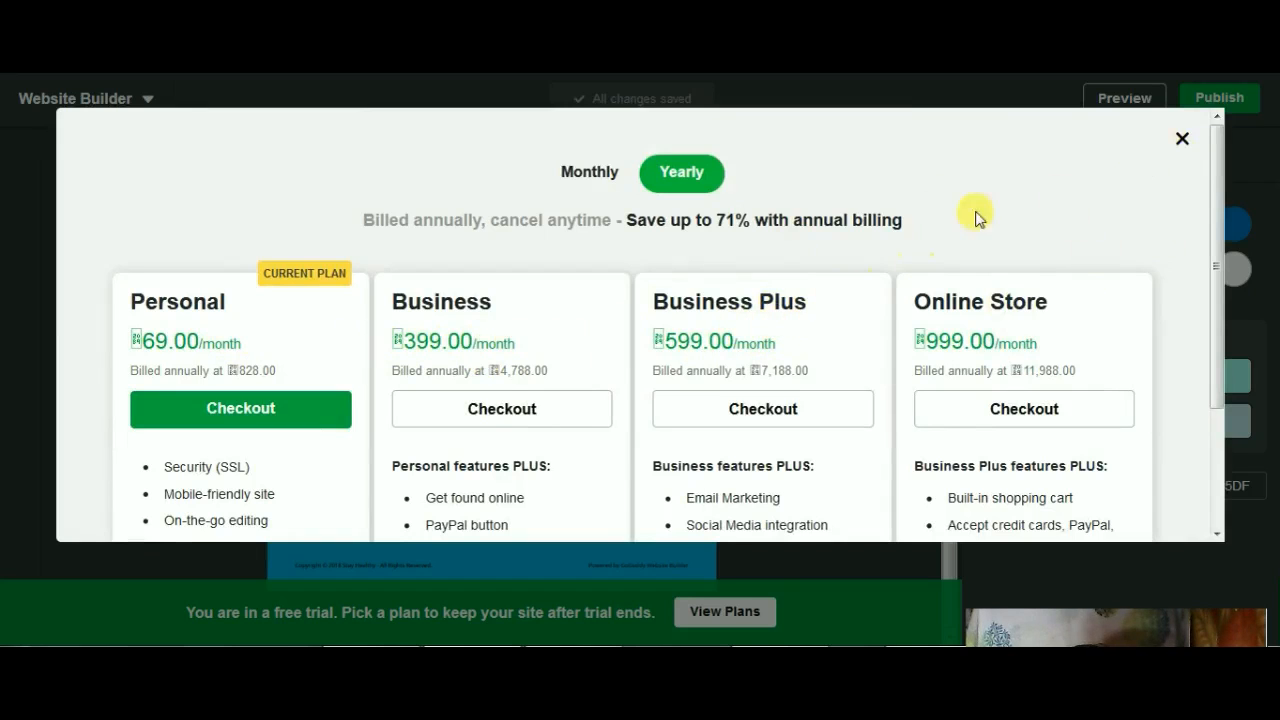
left_click(1182, 140)
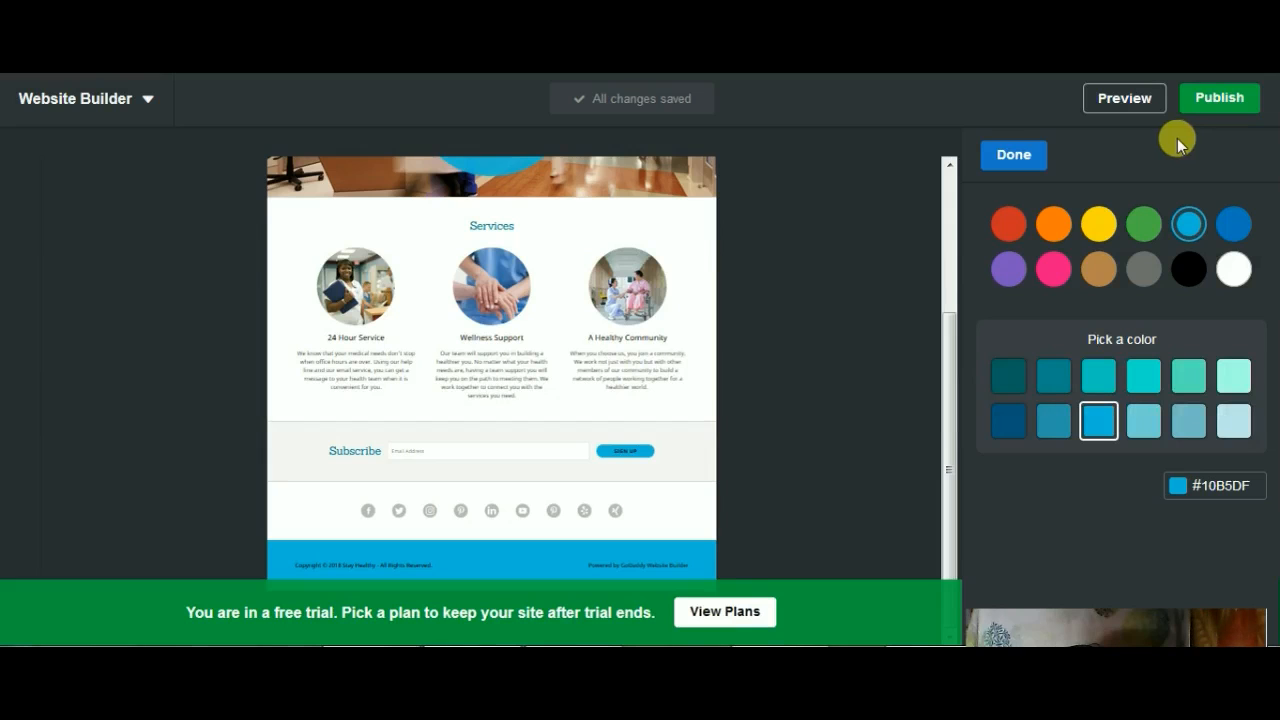
Step: Republish the site from the editor and close the domain suggestions and pricing plans again
left_click(1219, 100)
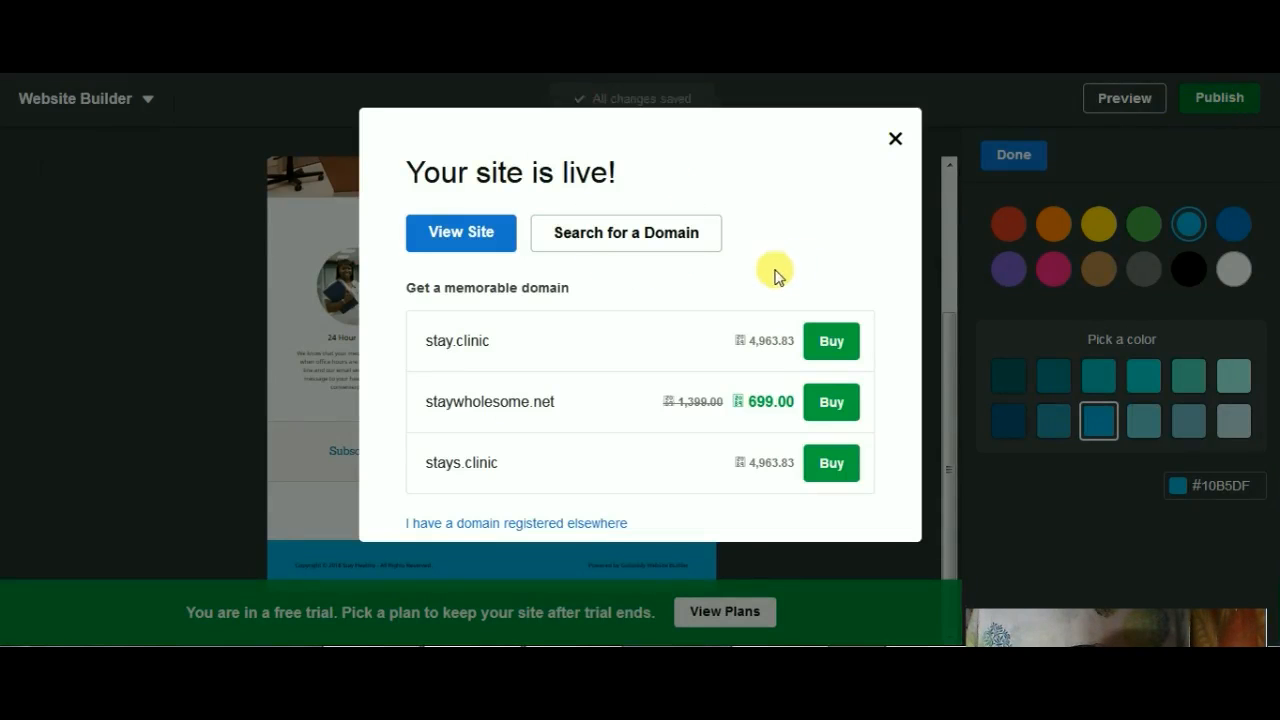
left_click(895, 141)
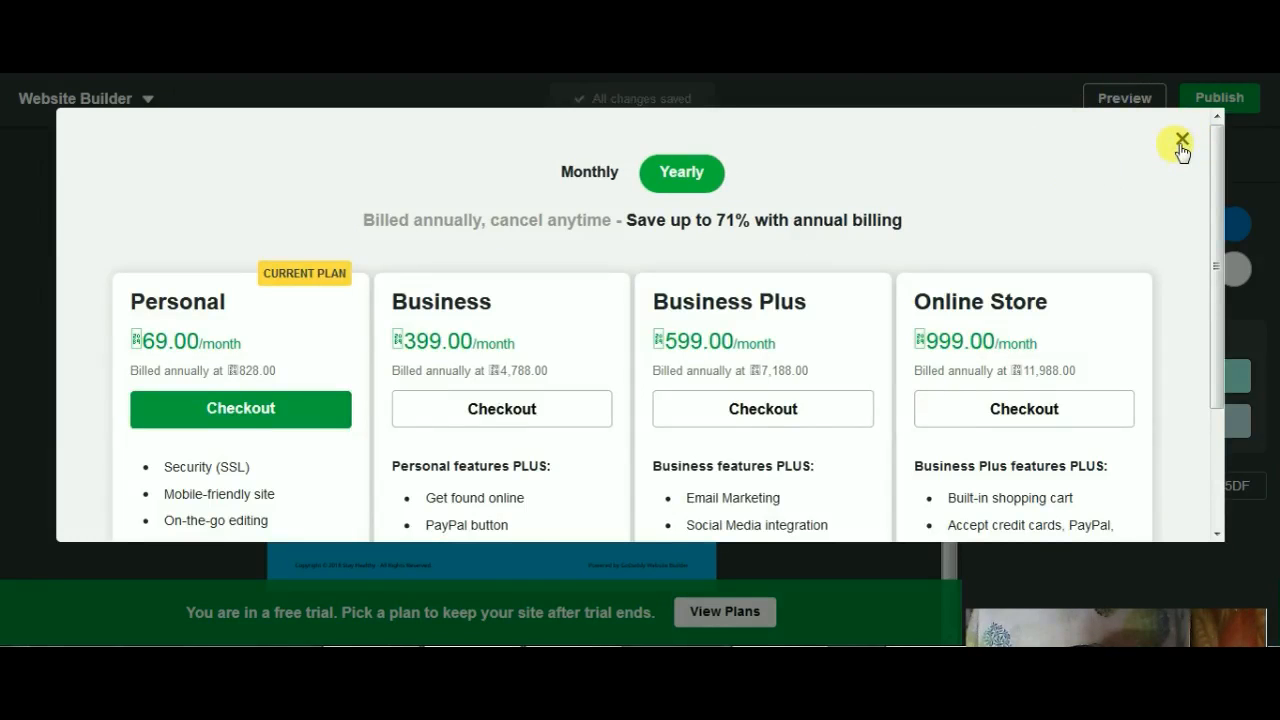
left_click(1180, 141)
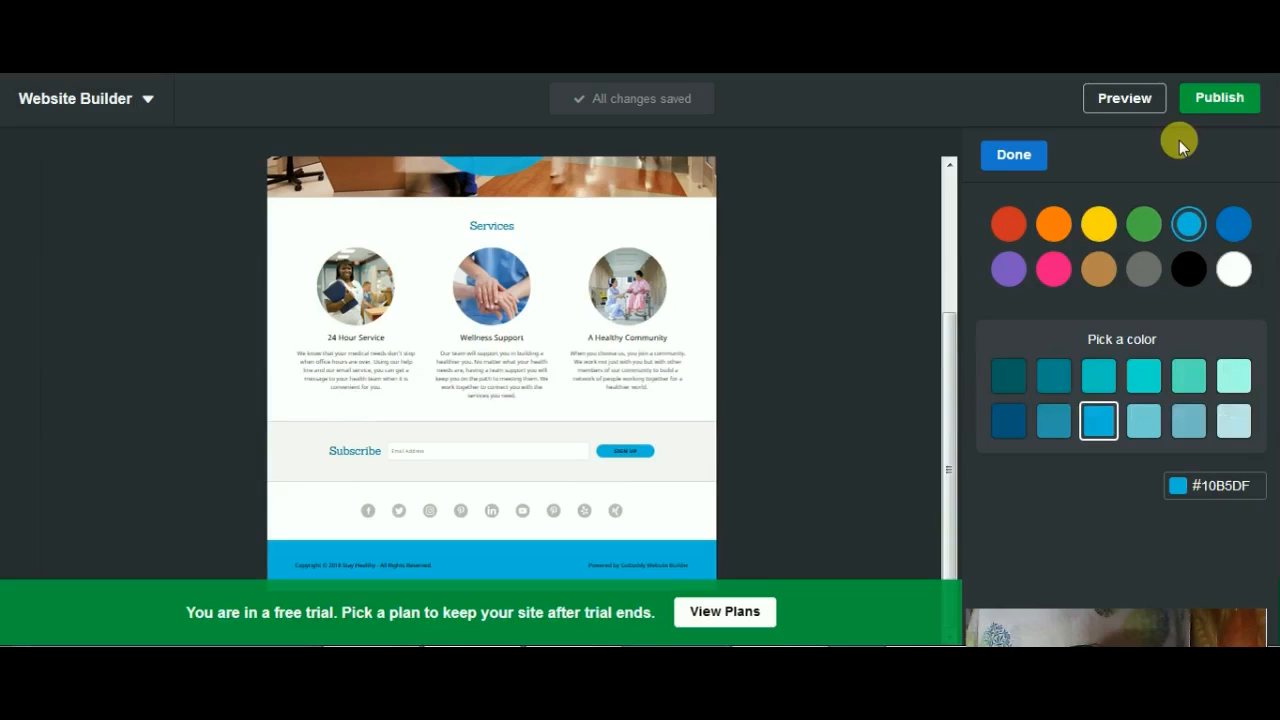
Step: Preview the website and look through the home page in both its desktop and mobile layouts
left_click(1118, 100)
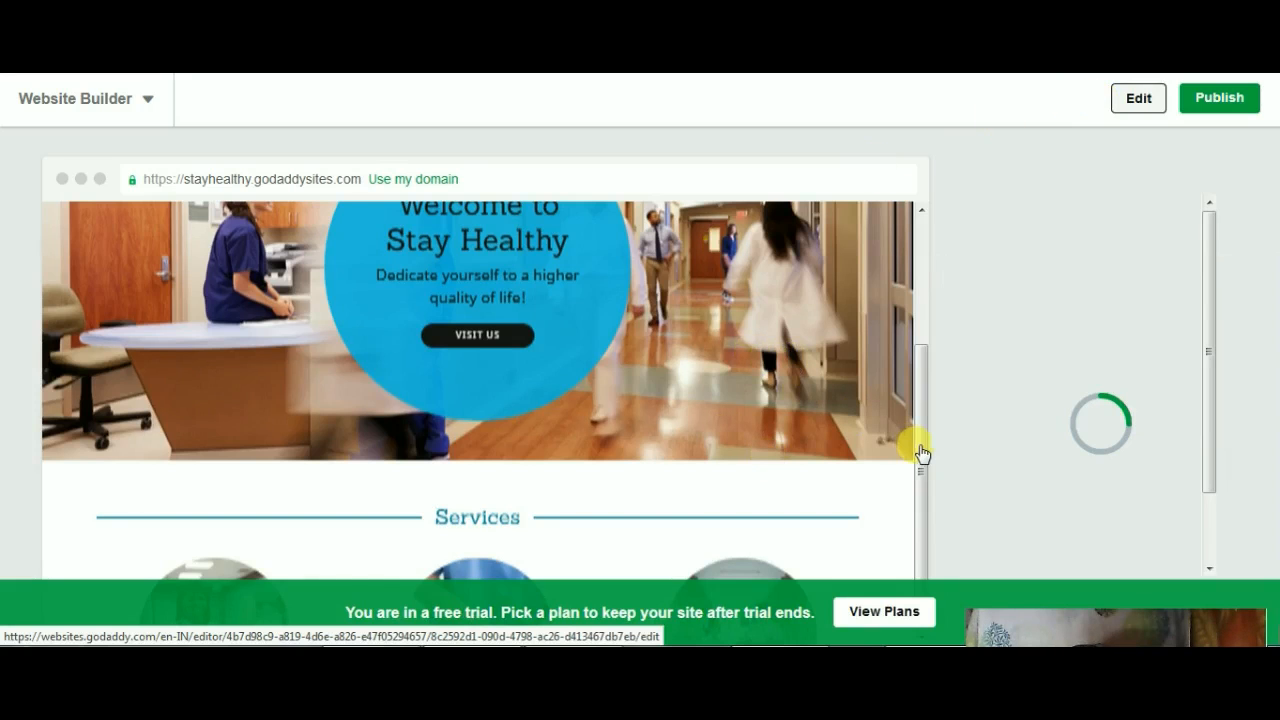
mouse_move(920, 452)
left_mouse_down()
mouse_move(922, 276)
mouse_move(919, 302)
left_mouse_up()
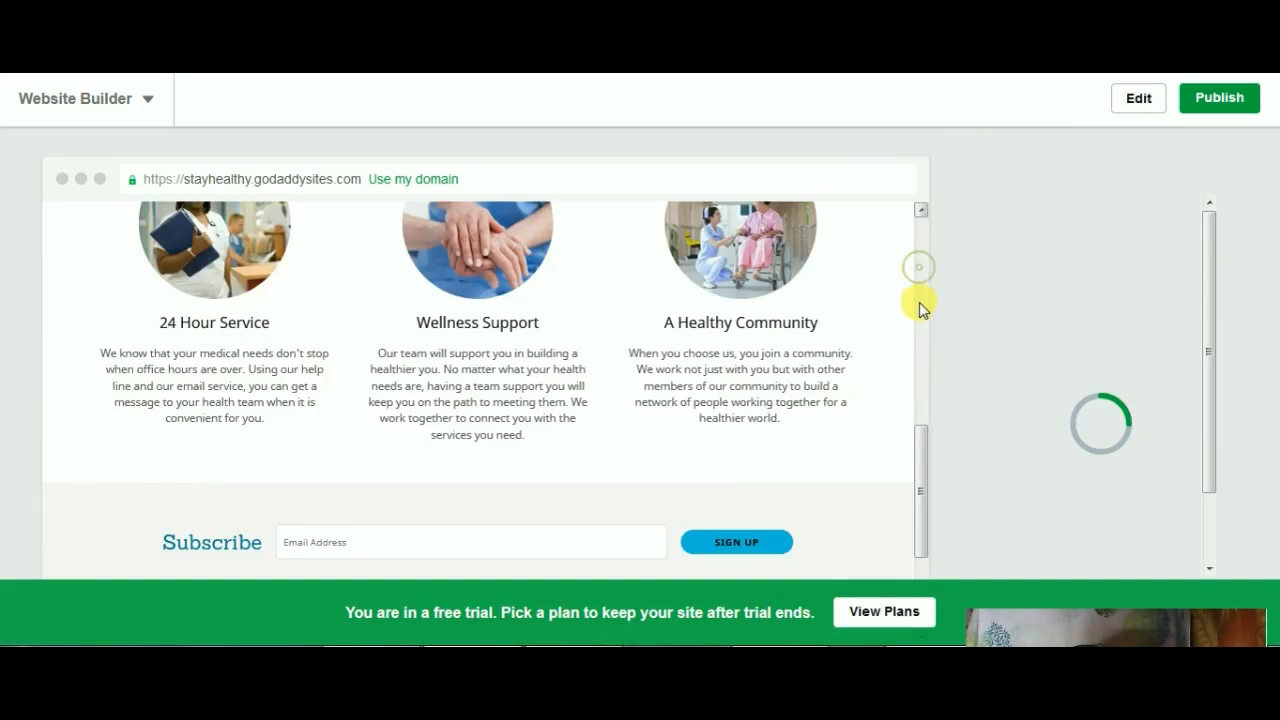
left_click_drag(917, 474, 921, 279)
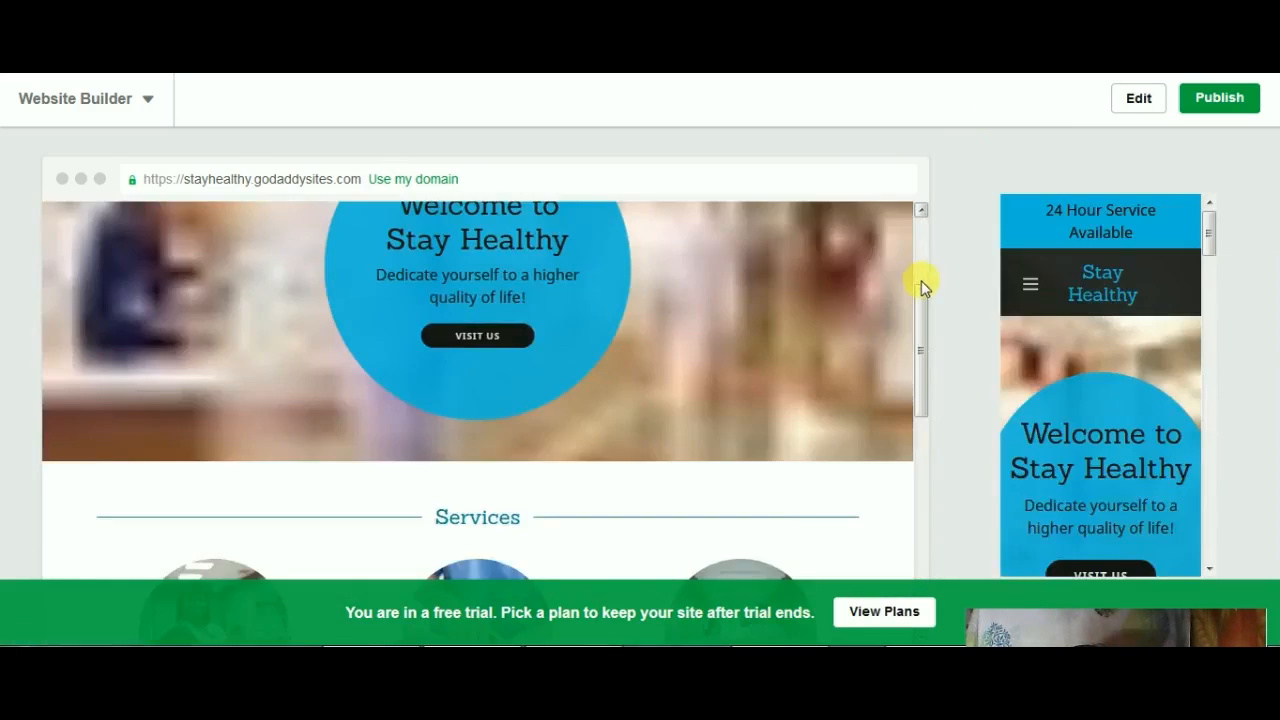
left_click_drag(920, 532, 905, 240)
mouse_move(1205, 239)
left_mouse_down()
mouse_move(1206, 300)
mouse_move(1205, 237)
left_mouse_up()
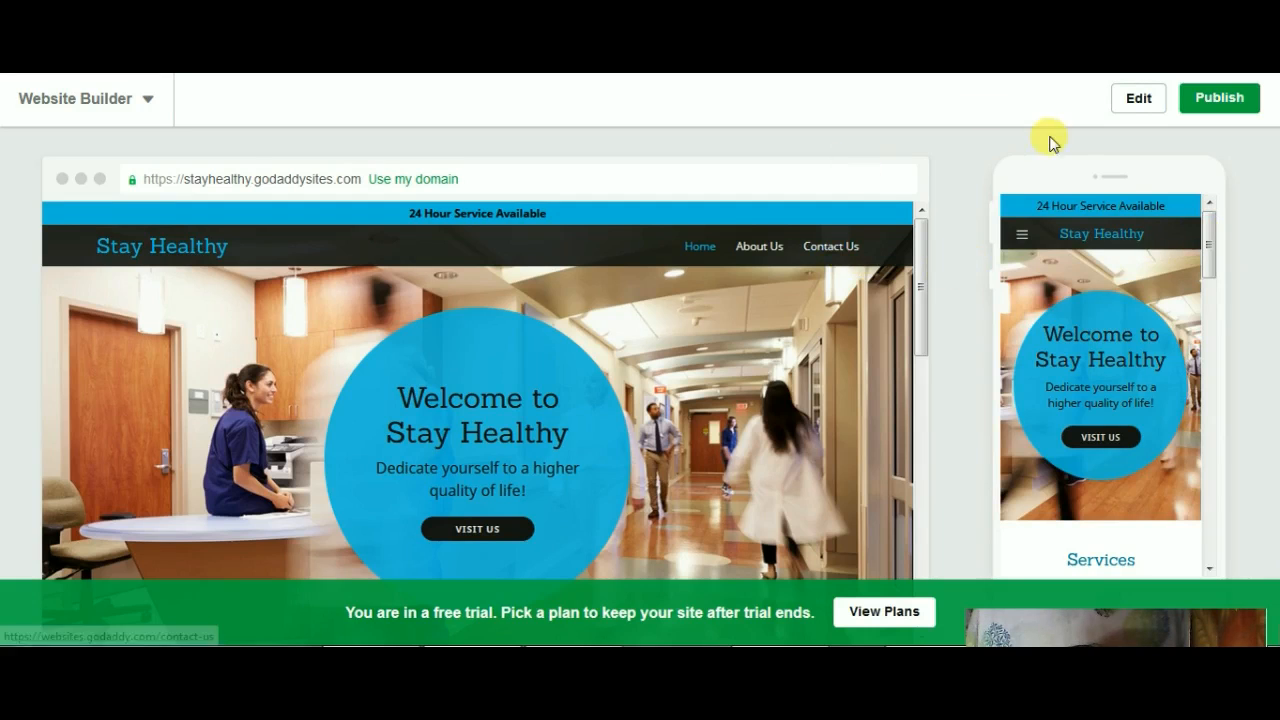
Step: Publish the website from the preview and open the live site
left_click(1214, 102)
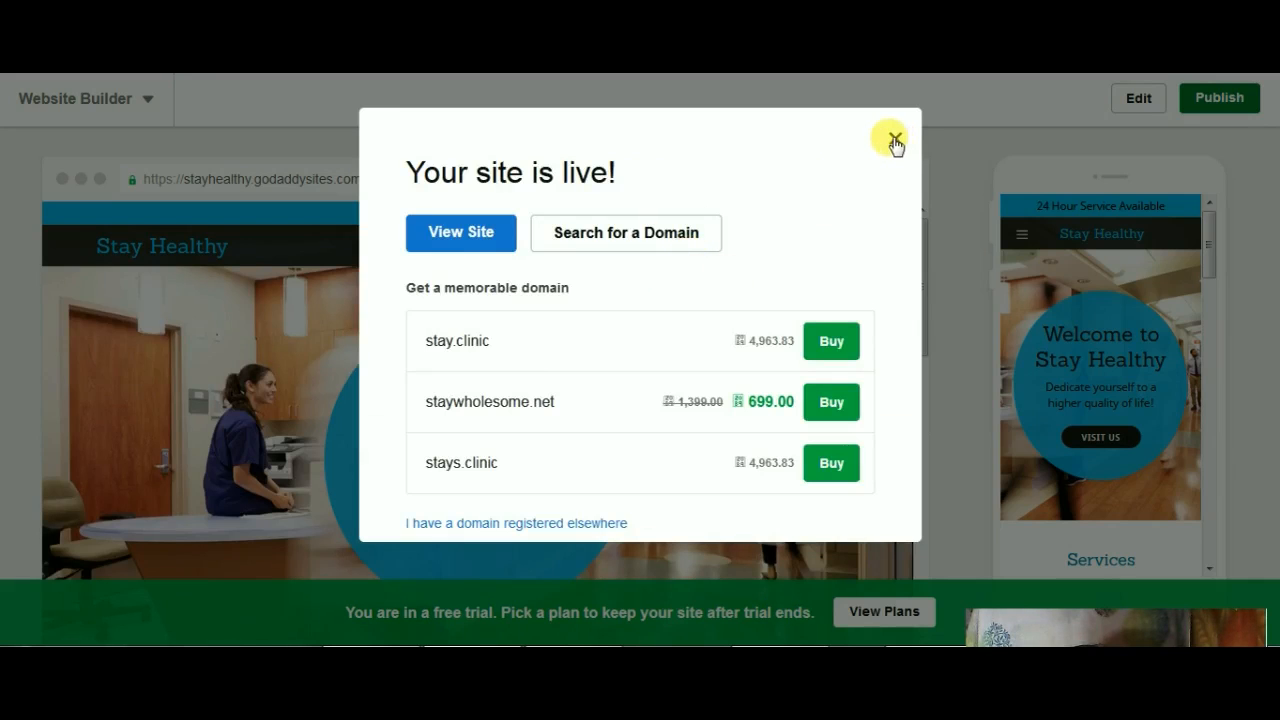
left_click(467, 244)
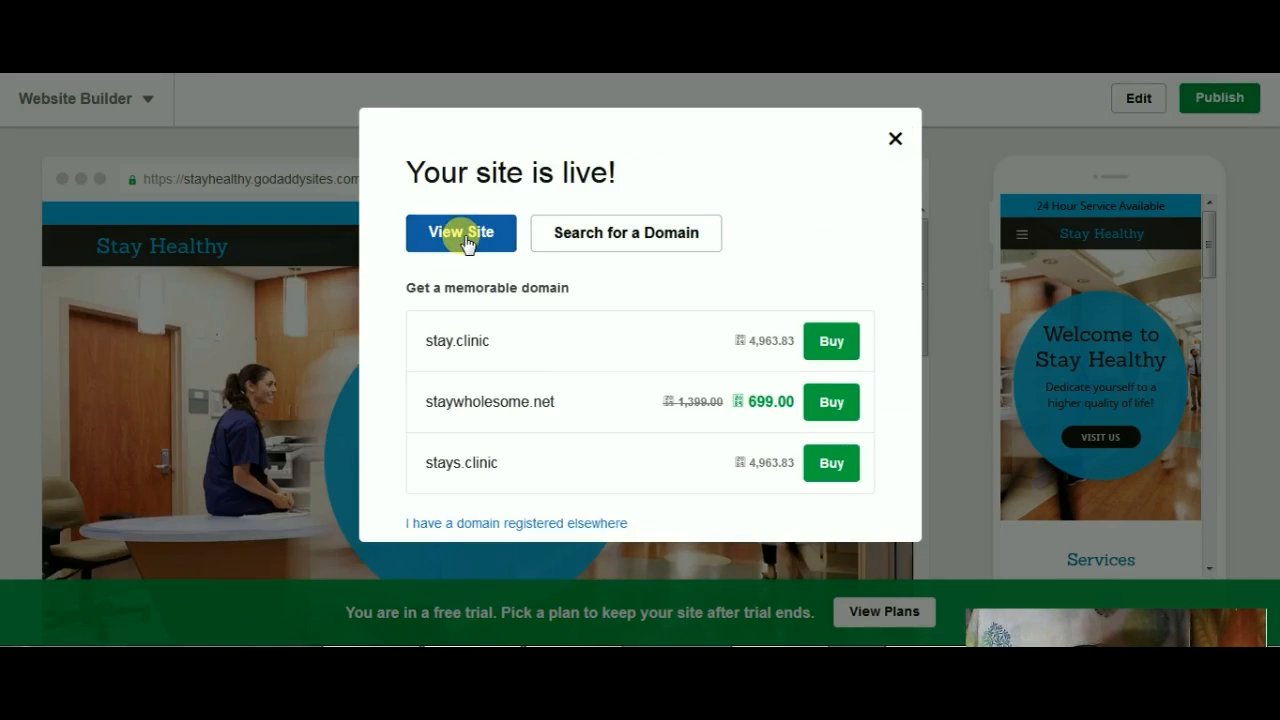